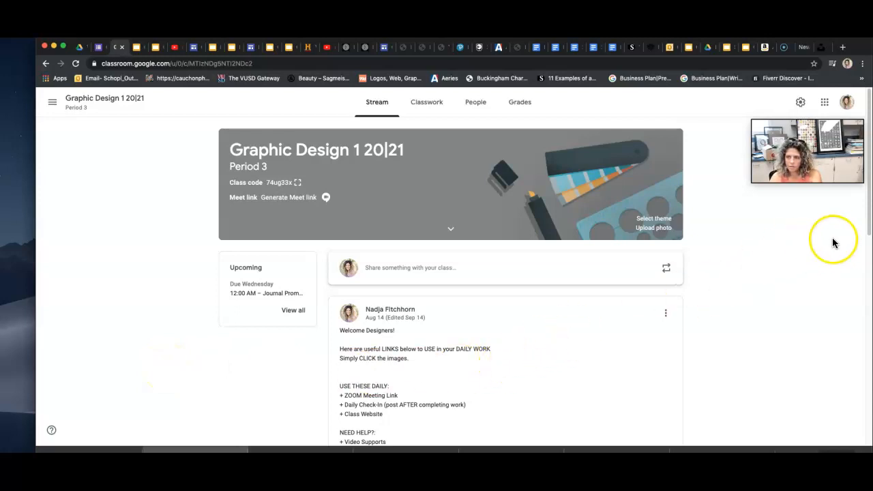
Go to the class website's Student Sites page and follow its Gravit Designer link.
mouse_move(870, 233)
mouse_down()
mouse_move(869, 260)
mouse_move(867, 232)
mouse_up()
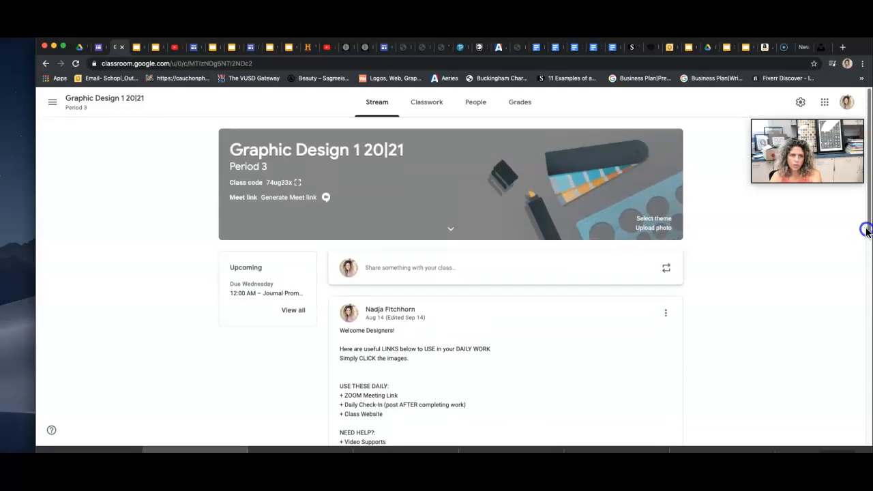
drag(867, 232, 867, 304)
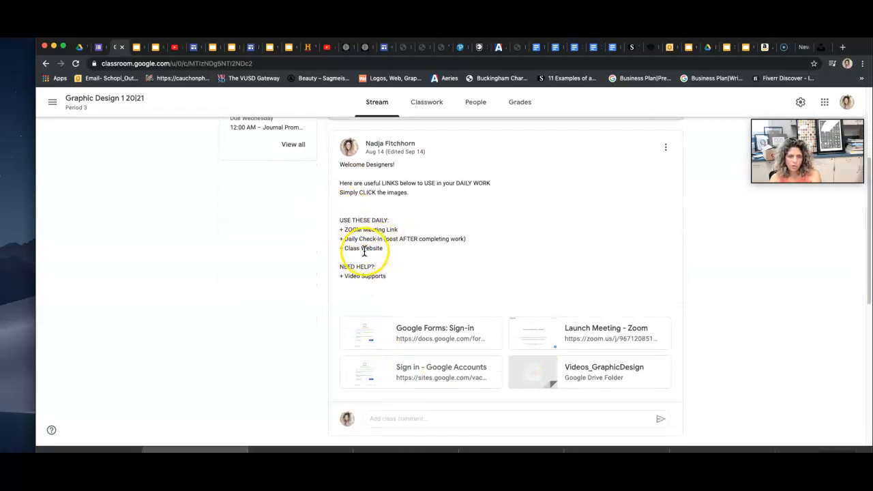
click(427, 371)
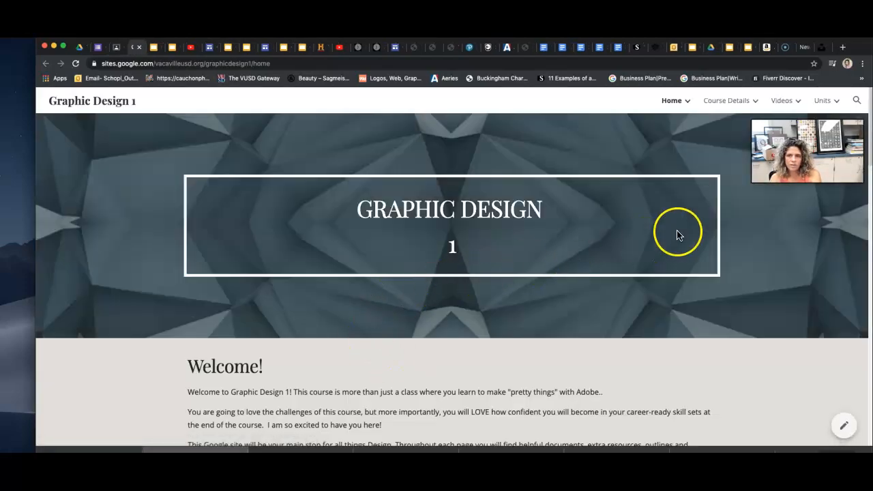
mouse_move(730, 104)
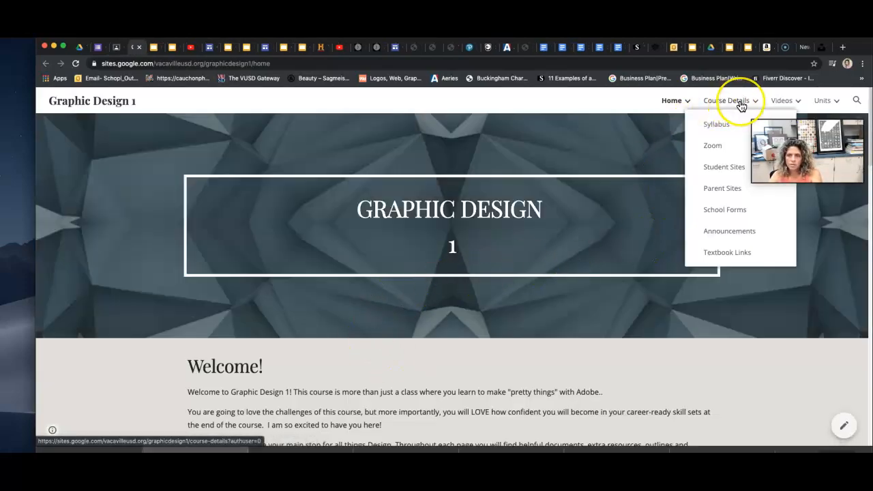
click(720, 168)
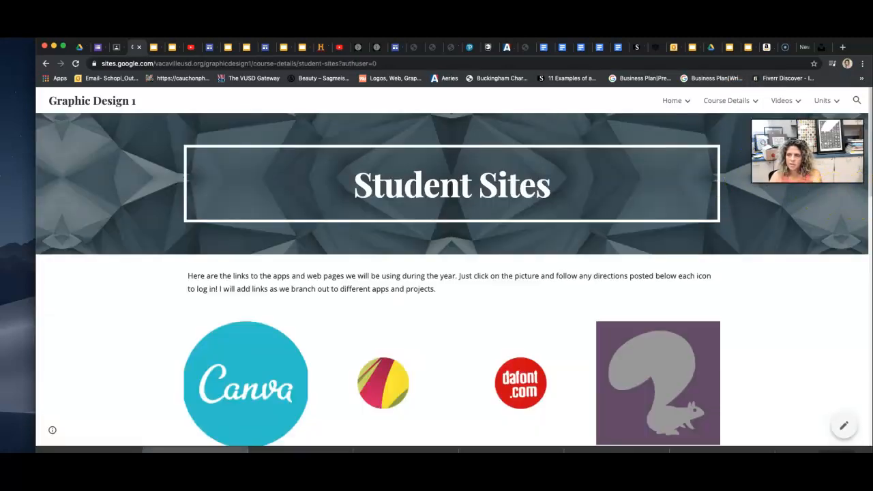
drag(871, 194, 870, 217)
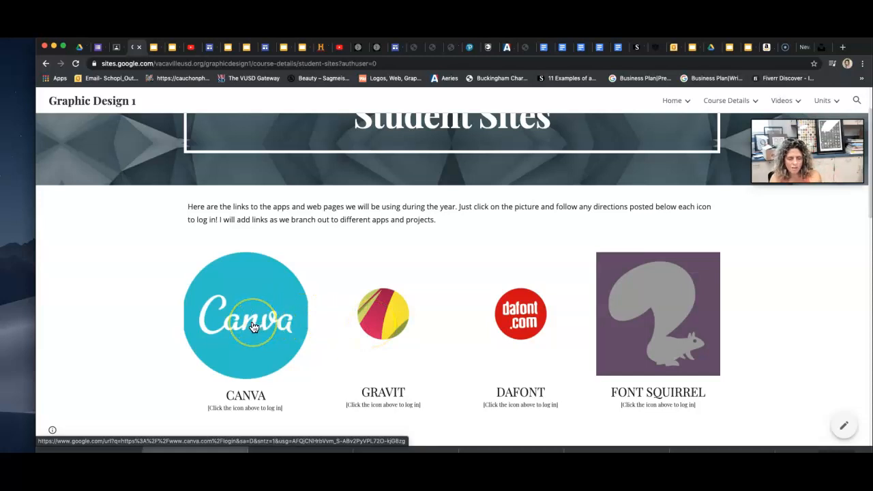
click(391, 326)
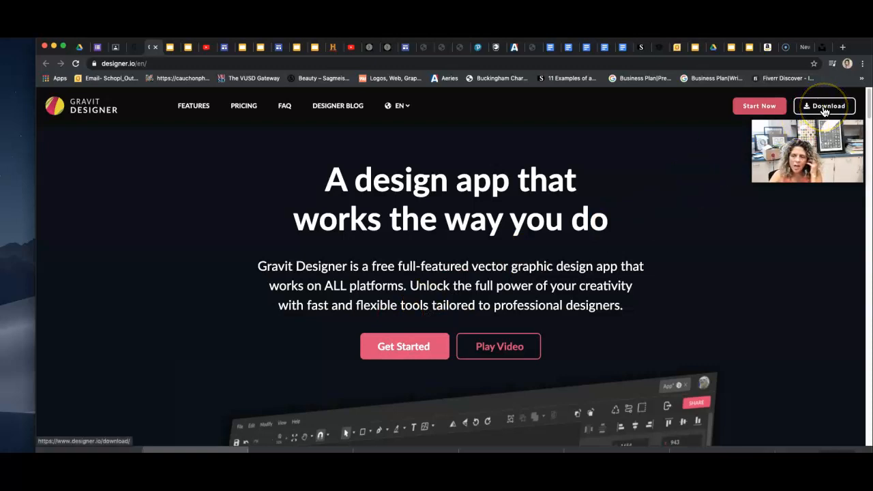
Launch the Gravit Designer web app from the designer.io homepage.
click(764, 110)
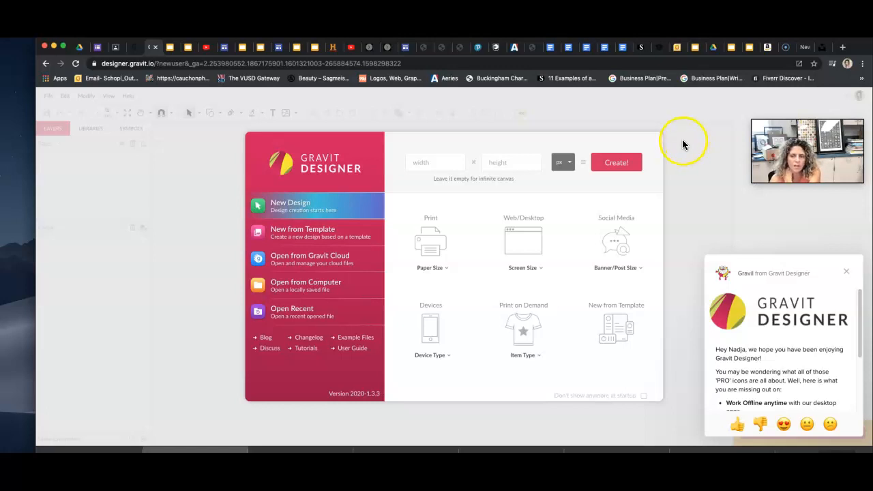
Dismiss the promo and create a US-Letter Landscape (11x8.5 in) print design.
click(847, 273)
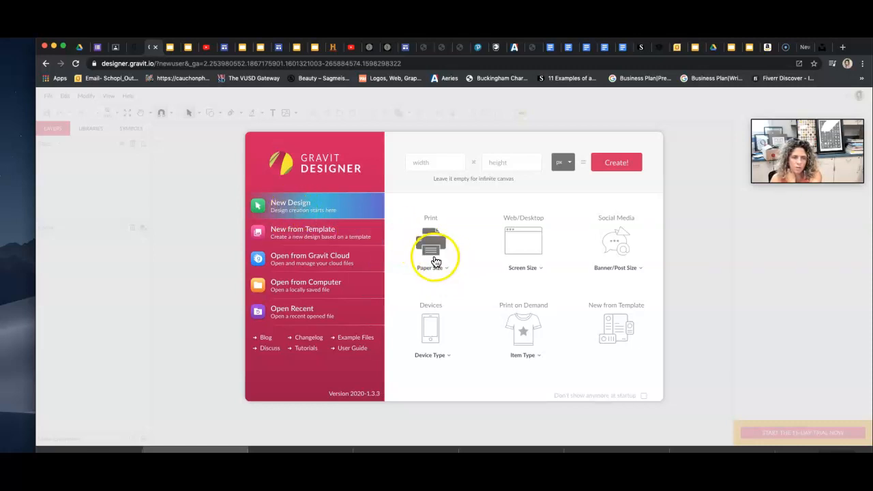
click(447, 270)
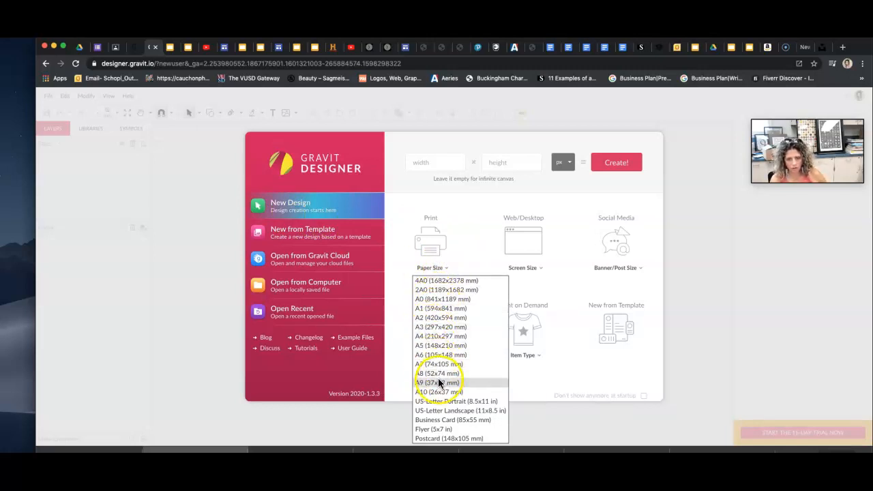
click(432, 412)
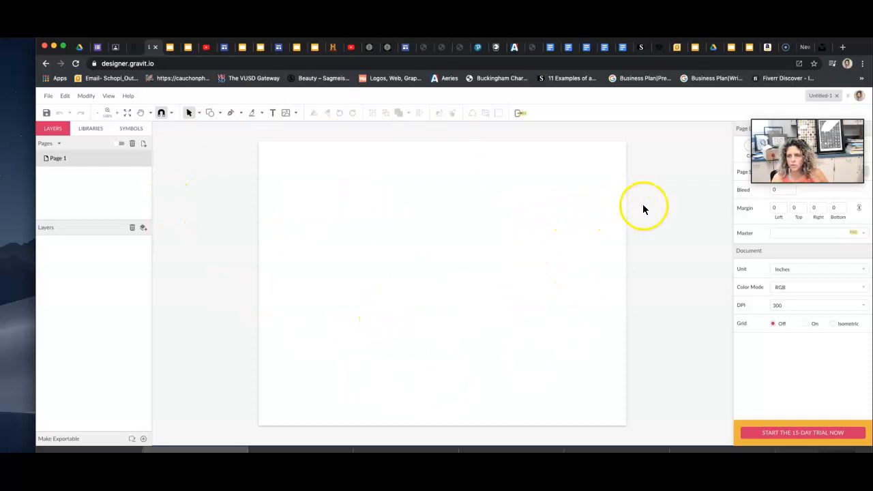
drag(842, 123, 726, 93)
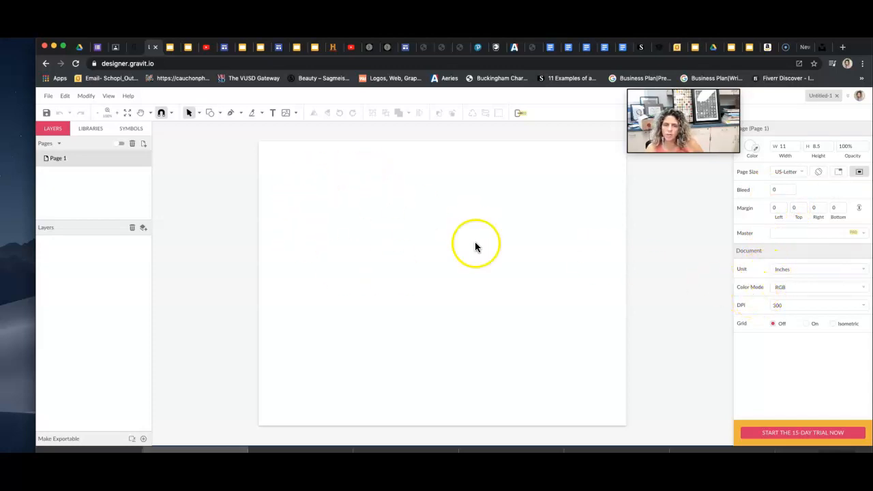
click(862, 290)
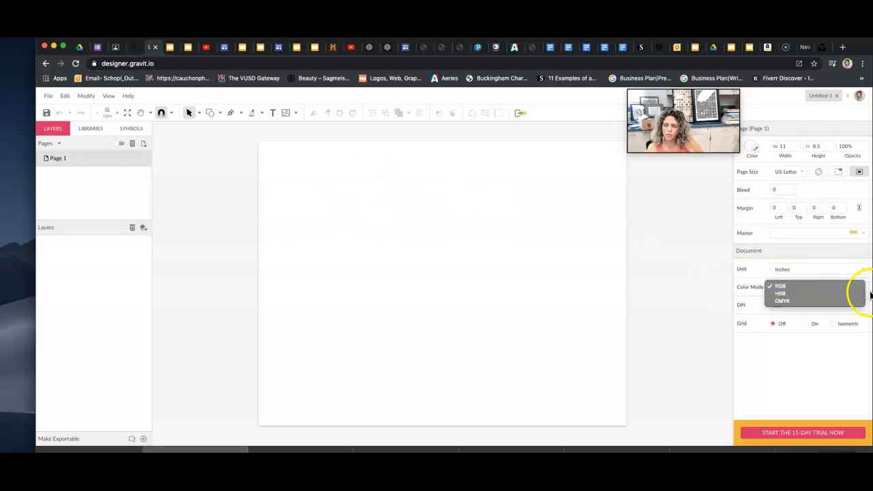
click(736, 293)
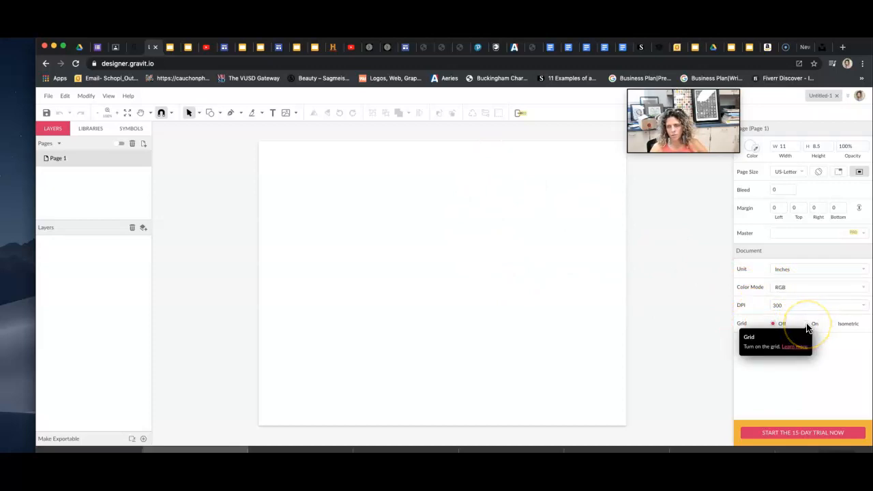
click(534, 311)
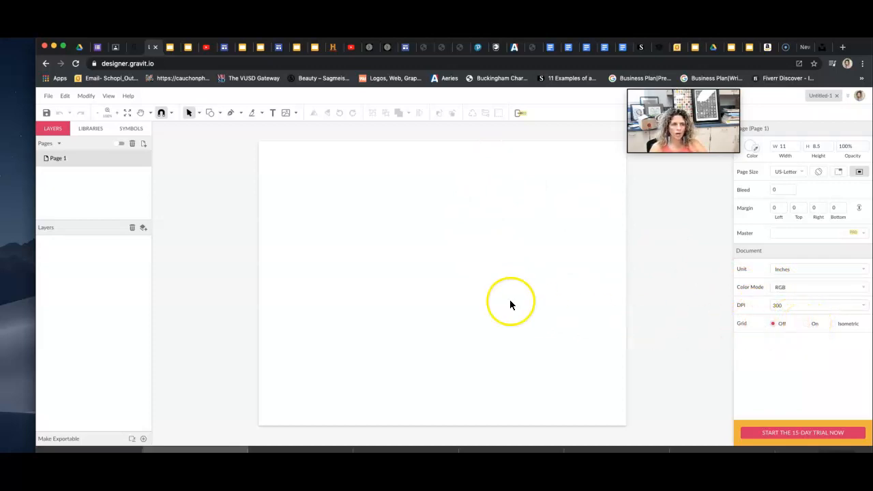
click(81, 135)
click(54, 131)
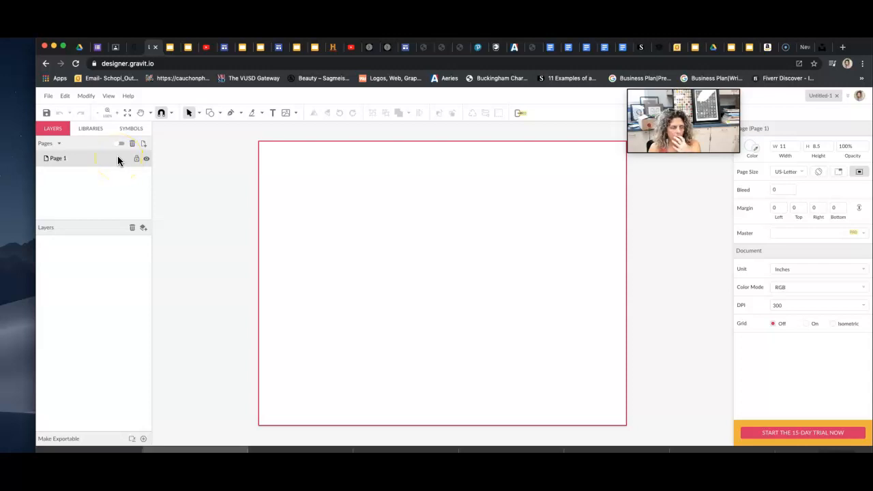
click(314, 47)
Review the Fun Fonts Activity on slide 14, then return to the blank Gravit design.
click(101, 212)
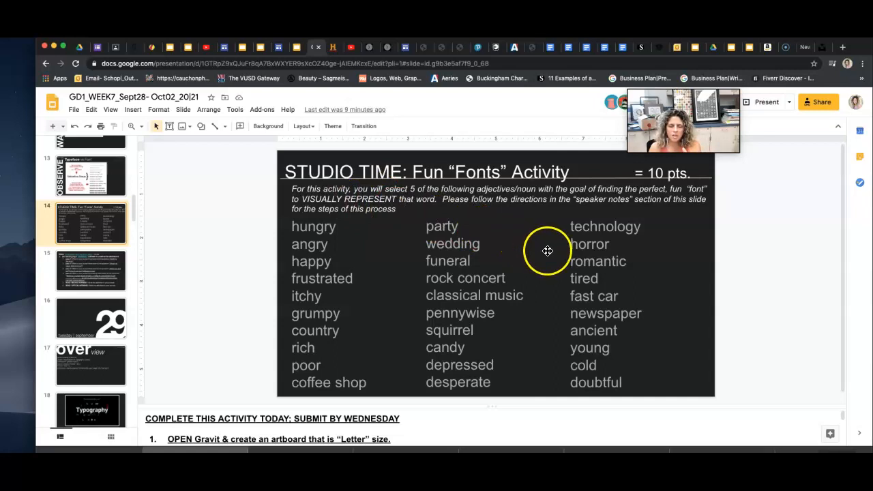
click(156, 51)
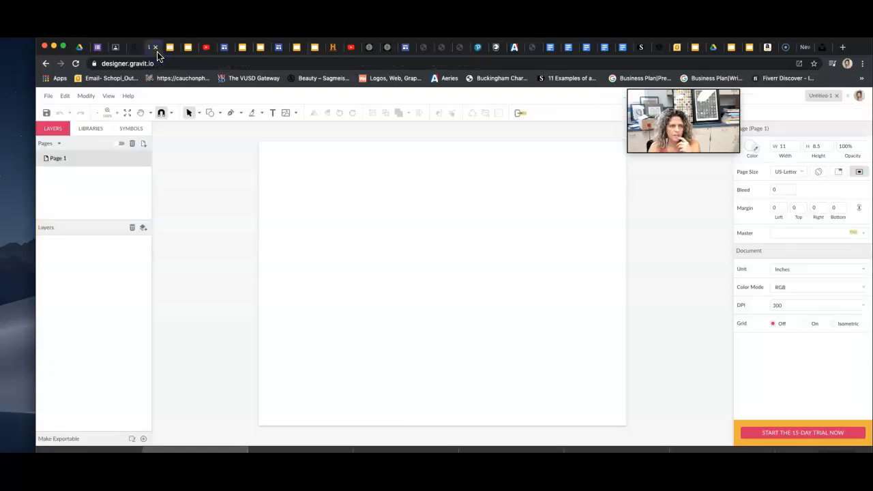
Draw a text box at the artboard's top-left and type the student's name and 'GD1 Period'.
click(233, 113)
click(270, 113)
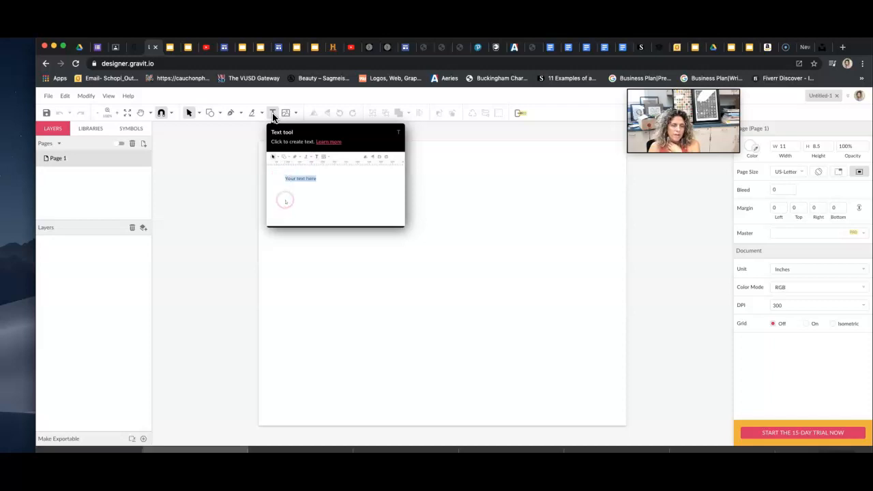
click(273, 114)
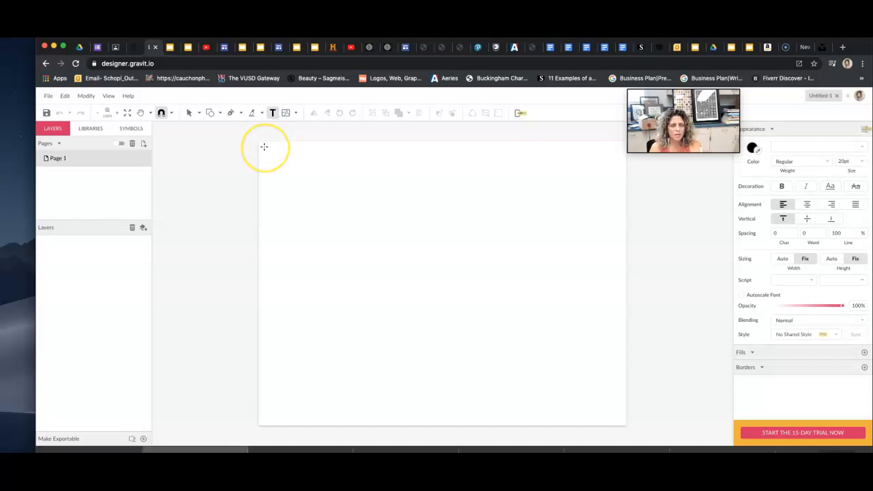
drag(265, 149, 421, 189)
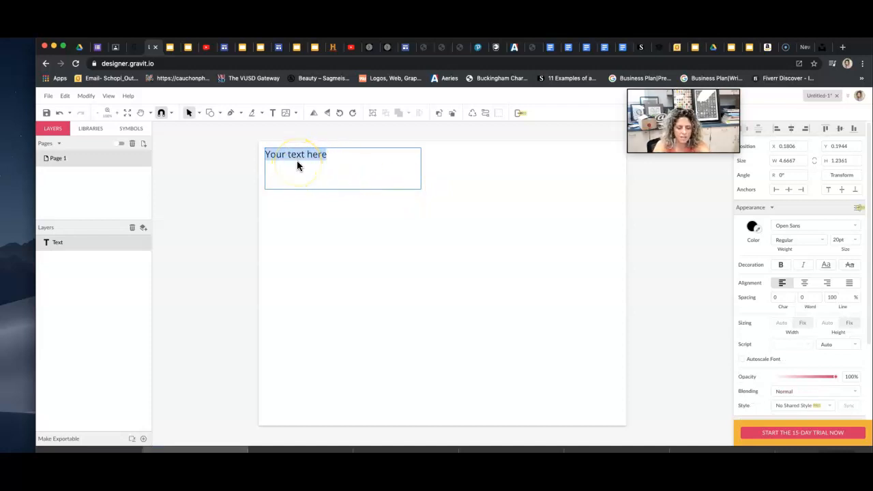
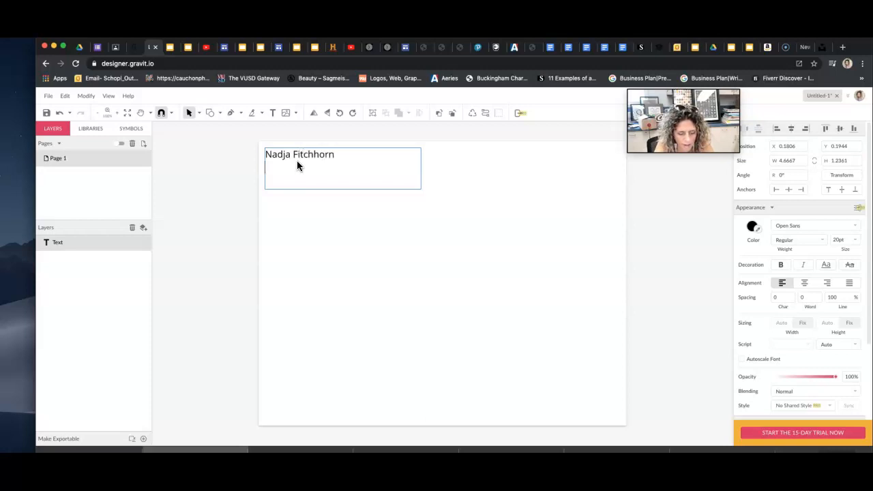
text( GD1 Period 3)
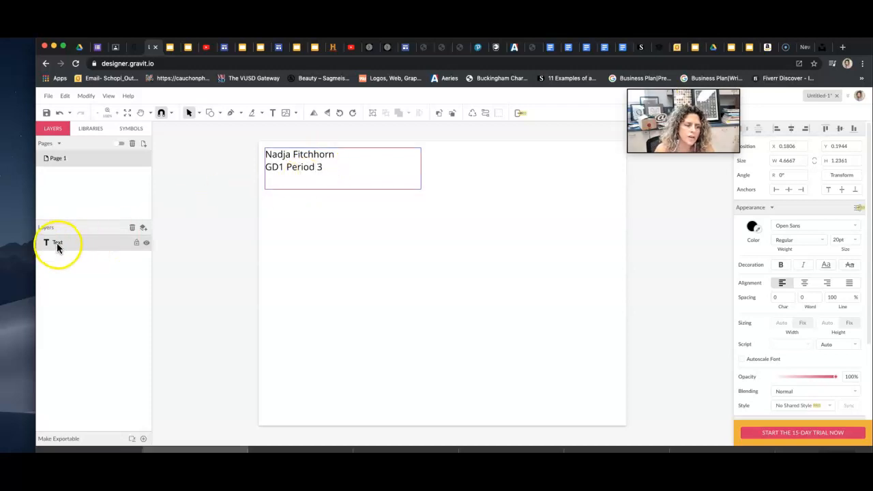
Test the name text layer's visibility and lock toggles, leaving it visible and unlocked.
click(146, 243)
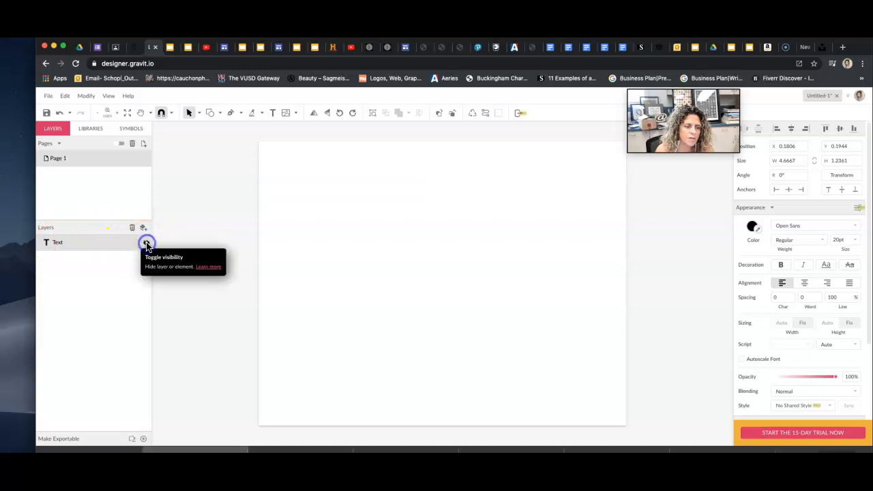
click(145, 243)
click(146, 244)
click(146, 243)
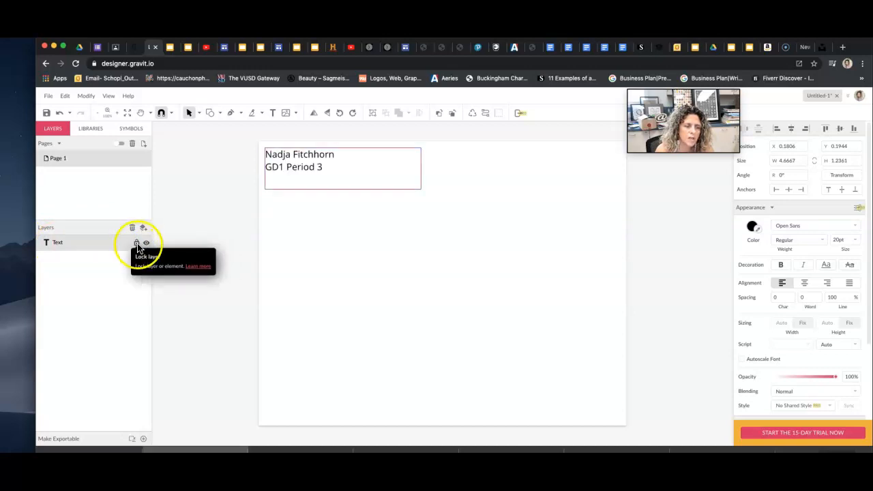
click(137, 242)
click(289, 168)
drag(272, 184, 273, 184)
click(136, 244)
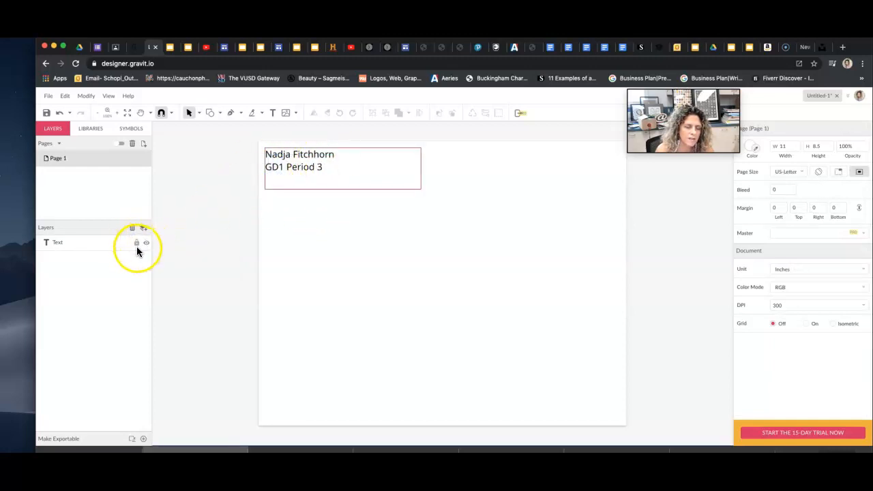
click(58, 243)
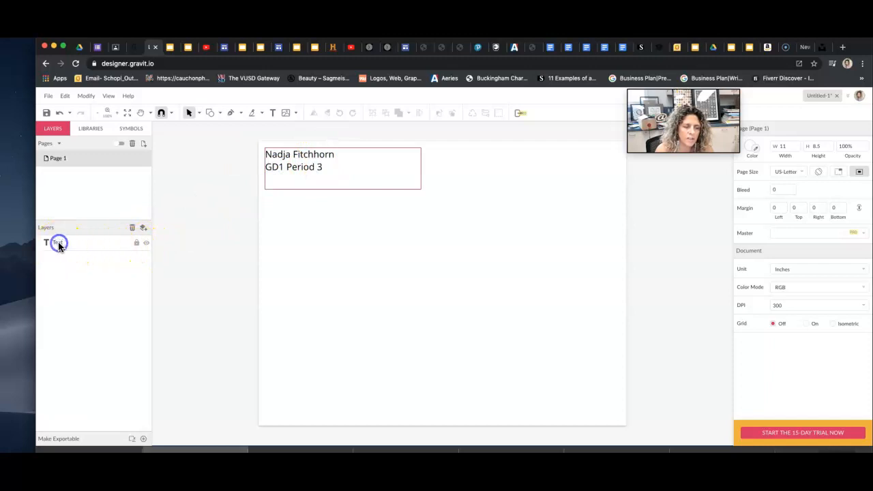
click(136, 244)
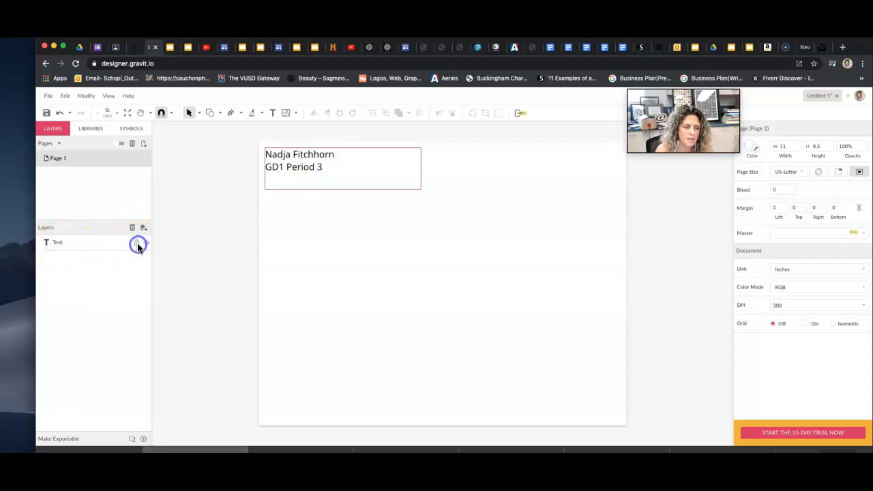
Rename the text layer to 'Name', lock it, and add a new Layer 0 above.
double_click(58, 243)
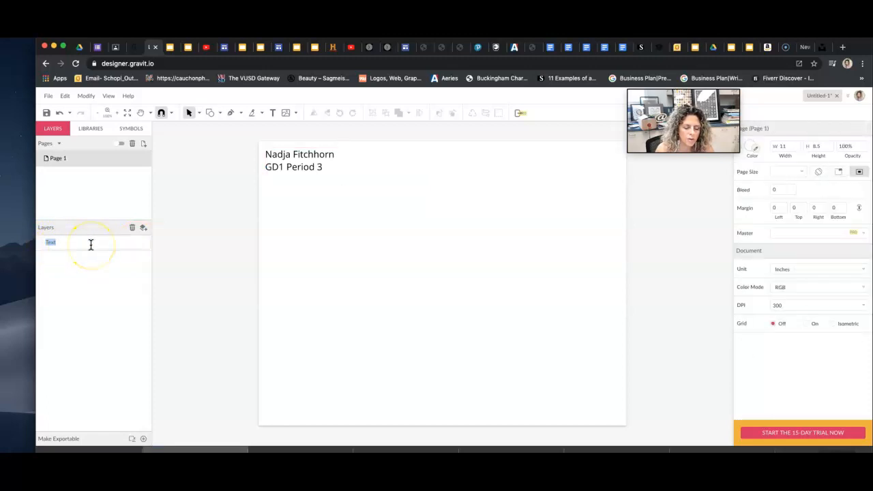
text(Name)
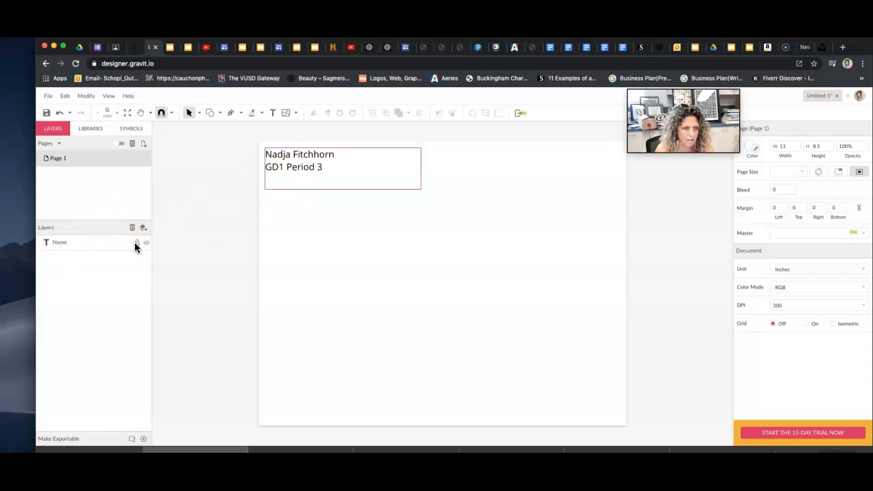
click(135, 242)
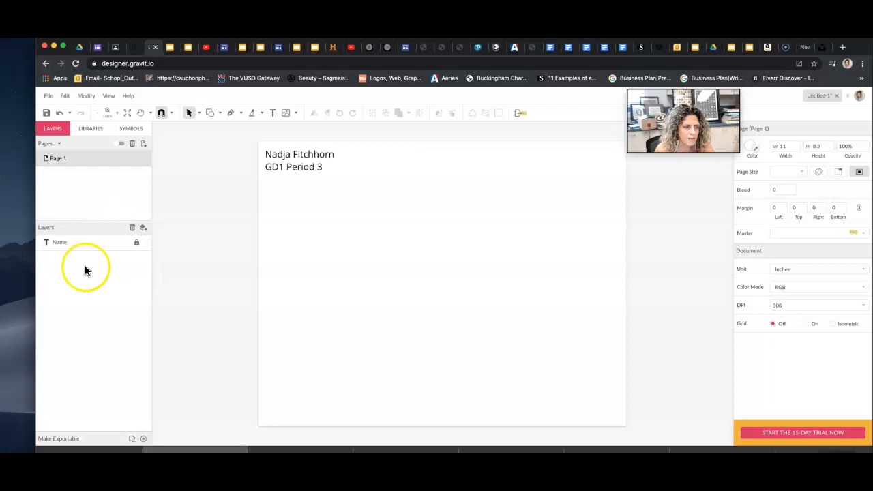
click(144, 227)
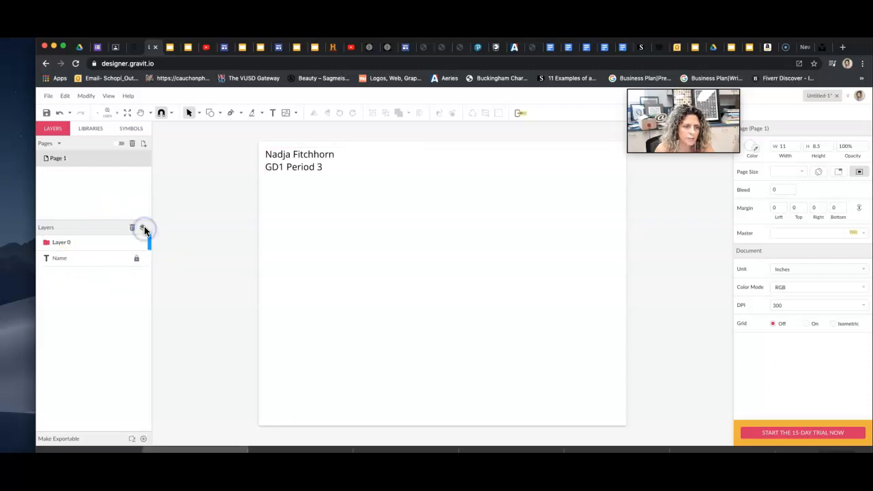
Add a 'sweet' text box below the name, resize it to fit, and undo a trial rotation.
click(273, 113)
drag(267, 199, 419, 250)
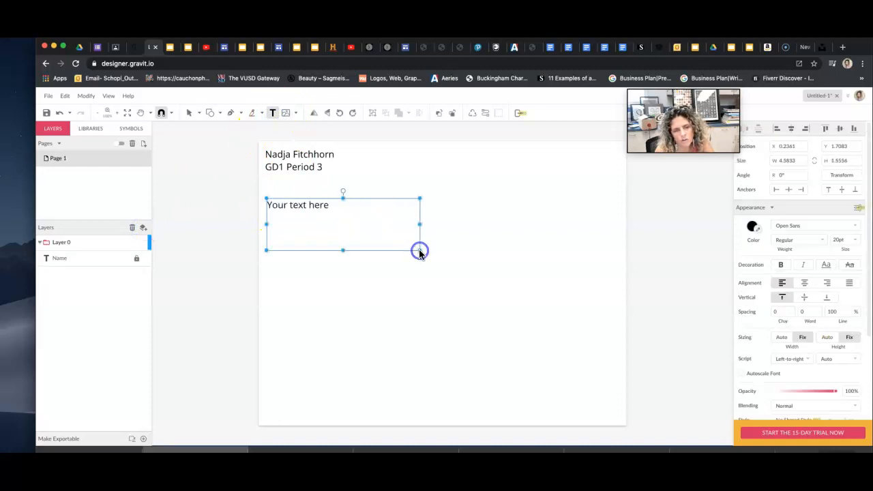
text(S)
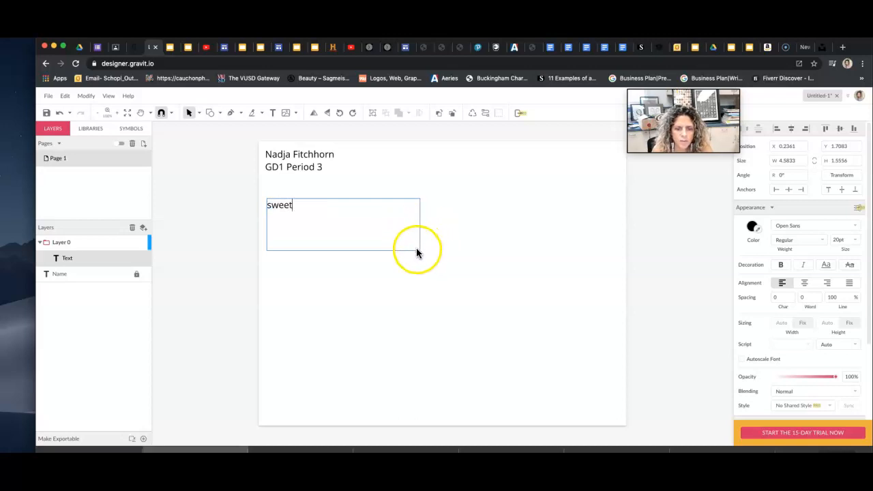
click(309, 196)
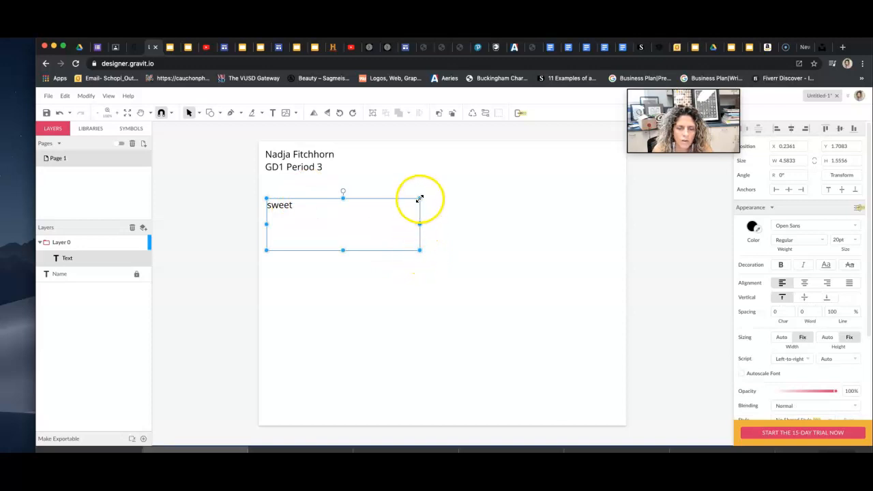
drag(419, 250, 295, 212)
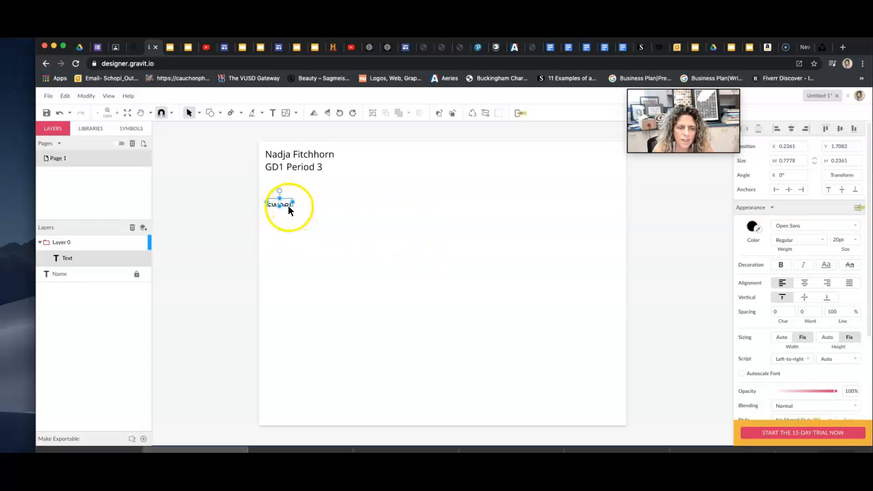
drag(292, 202, 373, 242)
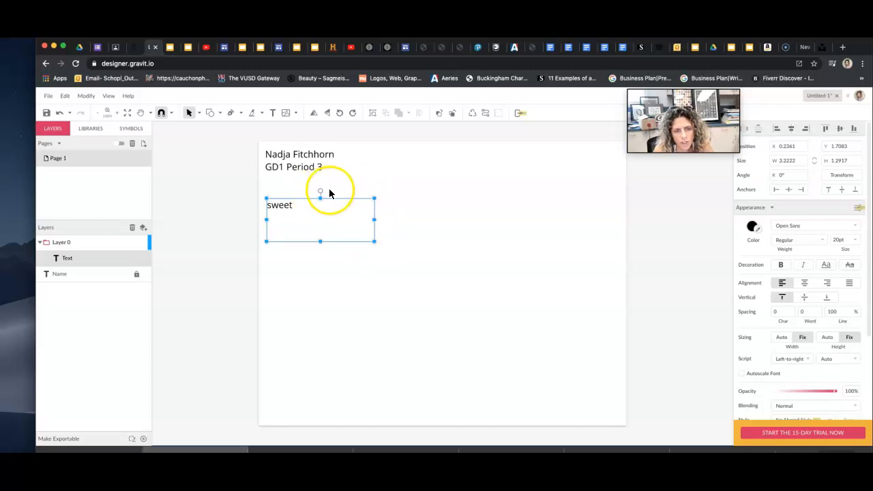
drag(320, 193, 330, 199)
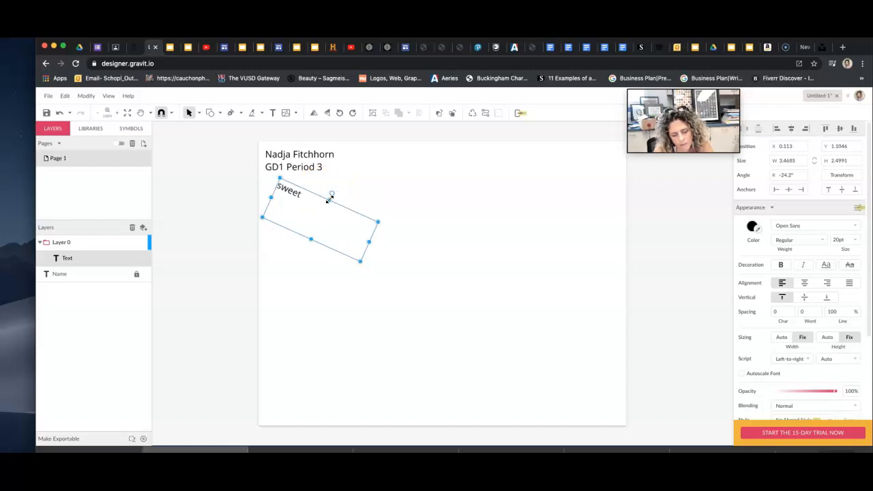
key(super+z)
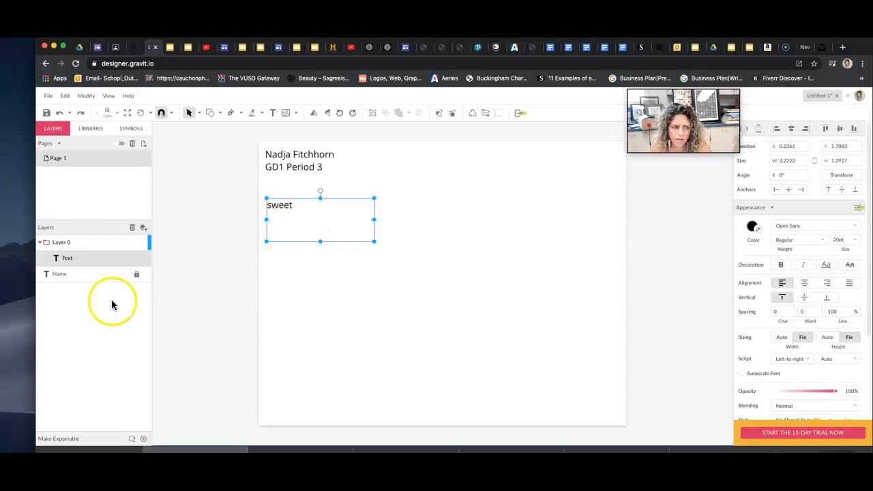
Rename the sweet text's layer to 'Sweet' and reselect the text.
click(69, 258)
double_click(69, 258)
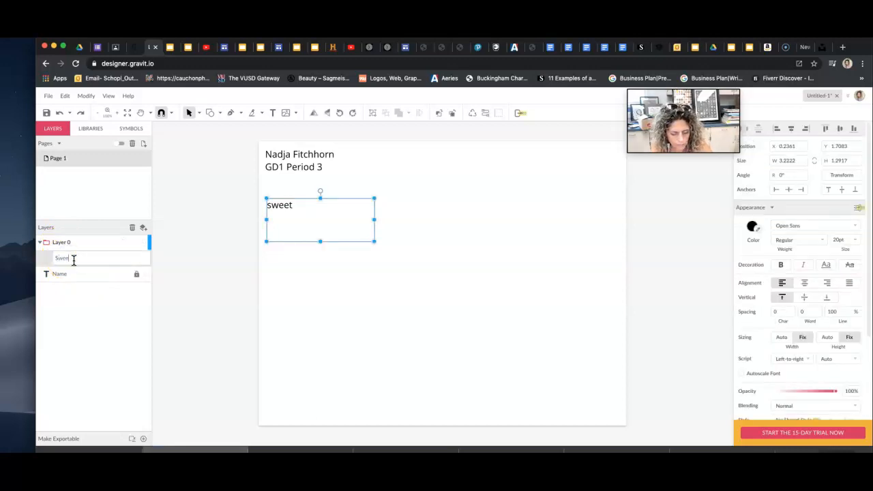
text(Sweet)
click(96, 285)
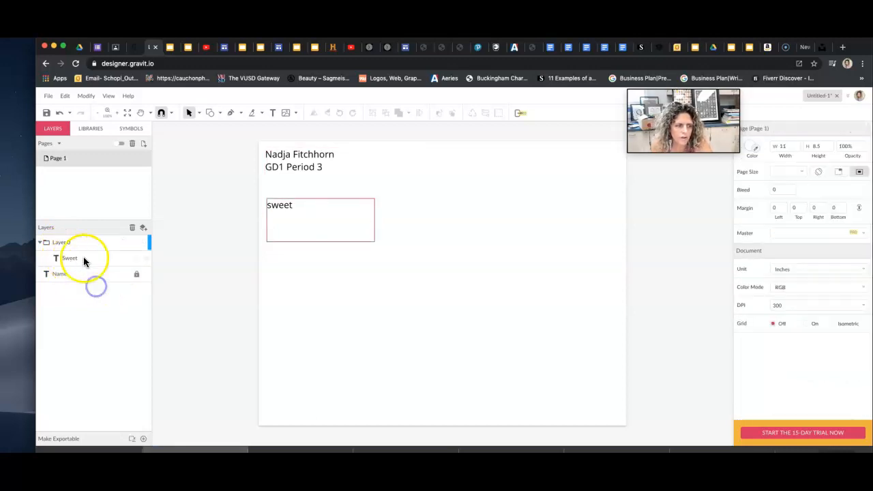
click(286, 208)
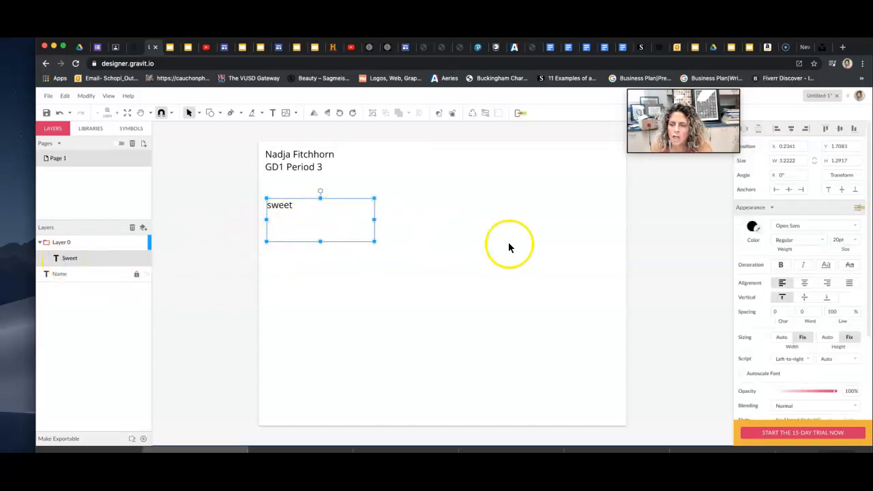
Try orange, yellow, magenta, pale pink and purple fills on the sweet text.
click(751, 229)
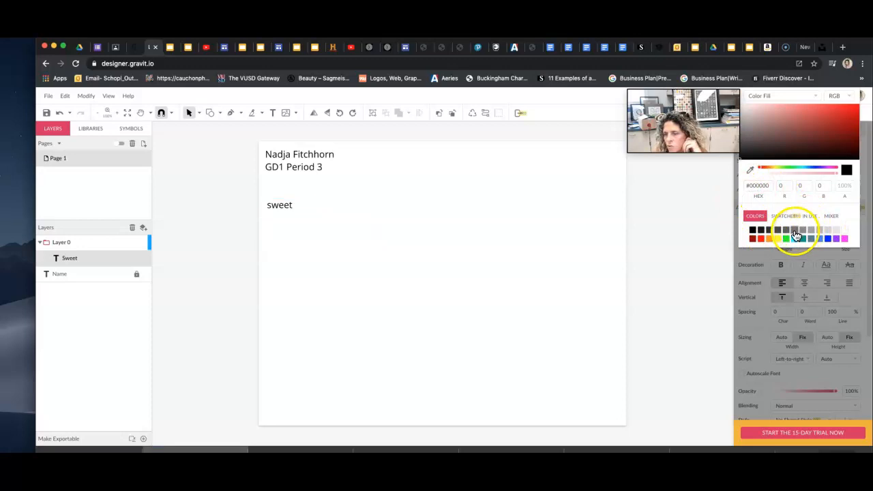
click(770, 240)
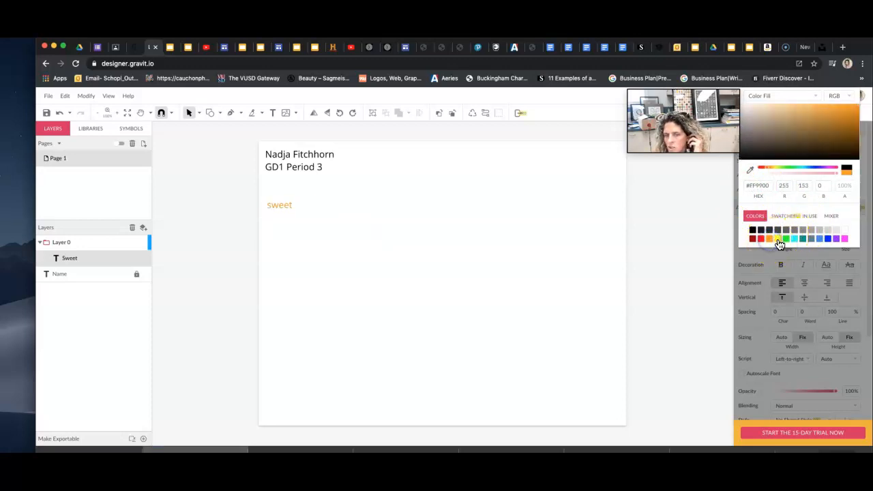
click(778, 240)
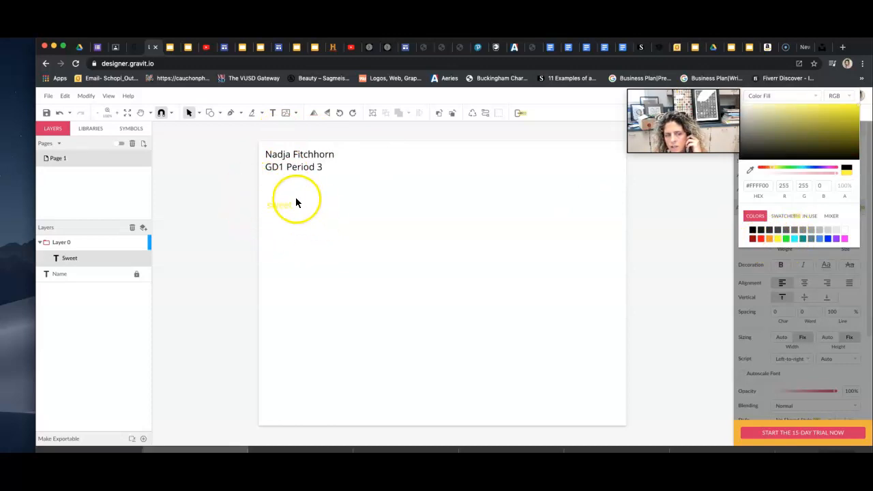
click(846, 240)
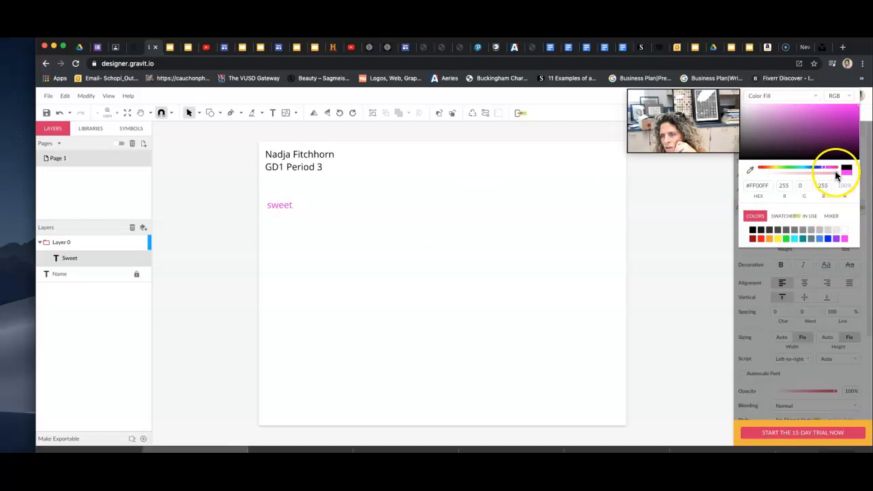
click(763, 107)
click(769, 107)
click(768, 114)
click(805, 126)
click(810, 137)
Shift the sweet fill's hue through blue-violet to pink #D97ACC and close the picker.
drag(824, 167, 811, 168)
click(789, 137)
click(771, 125)
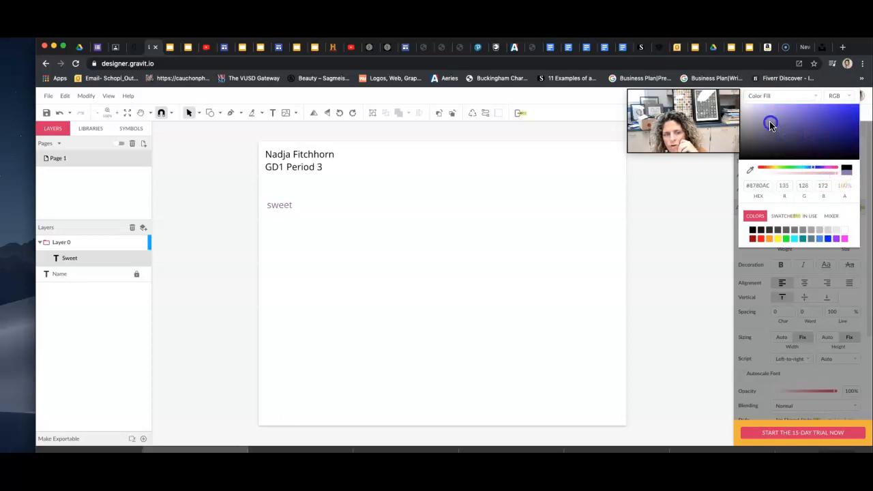
drag(781, 125, 832, 116)
click(842, 136)
click(814, 167)
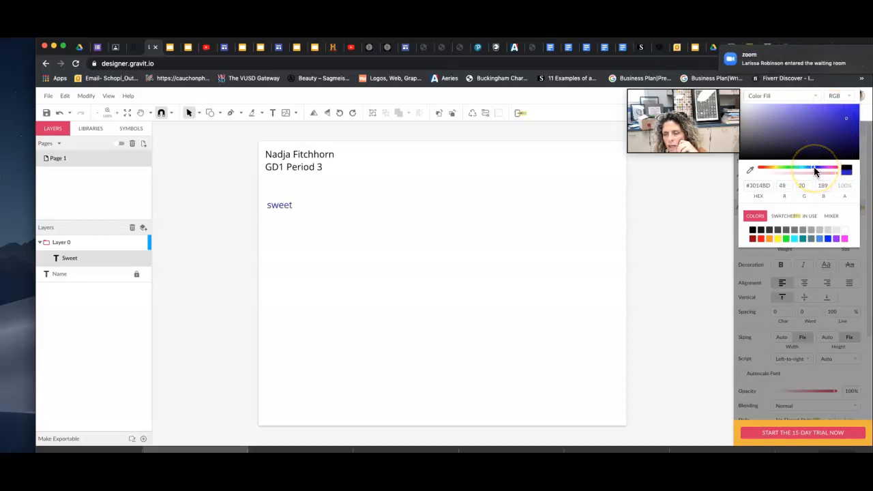
drag(815, 171, 820, 171)
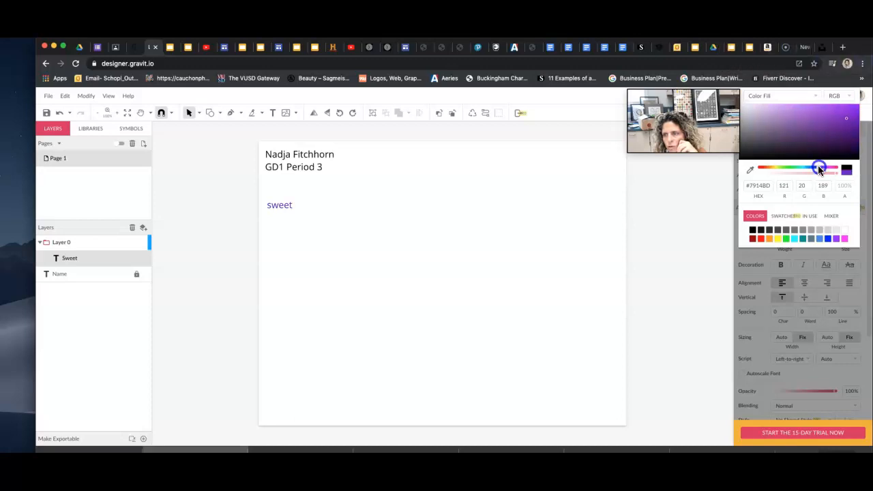
click(826, 168)
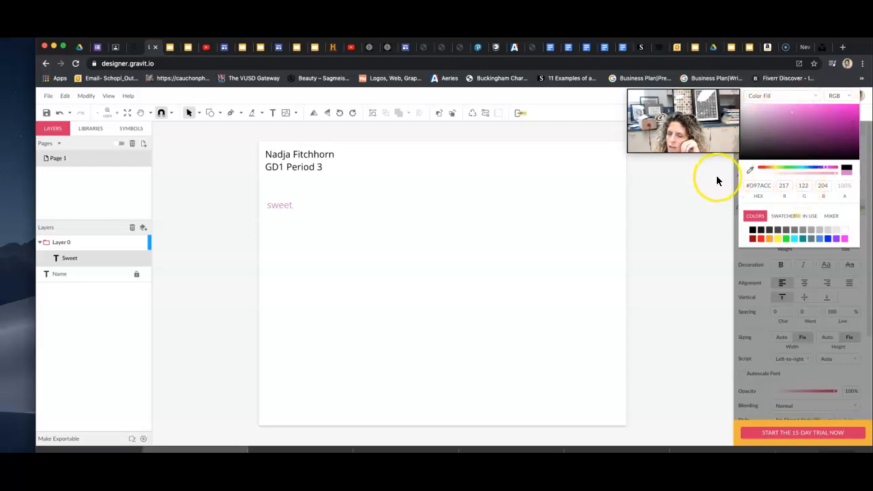
click(682, 204)
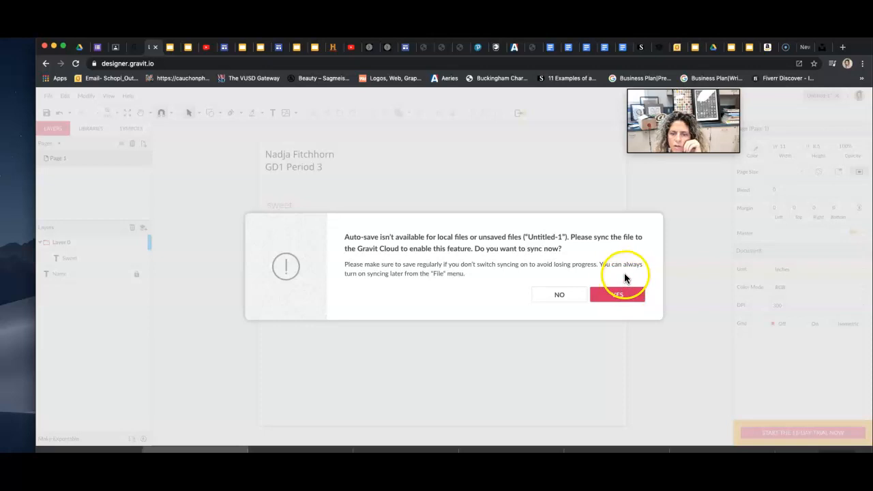
Sync to Gravit Cloud and save as the student's surname and initial plus '_FunFonts'.
click(615, 293)
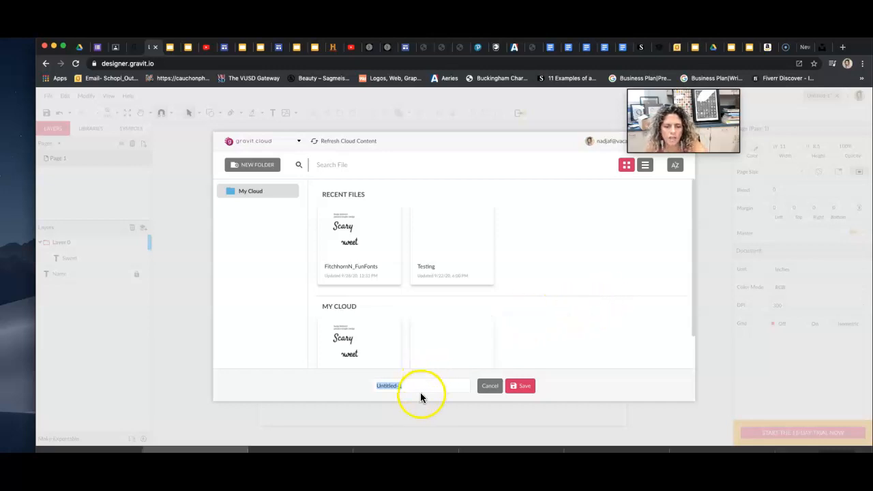
text(Fit)
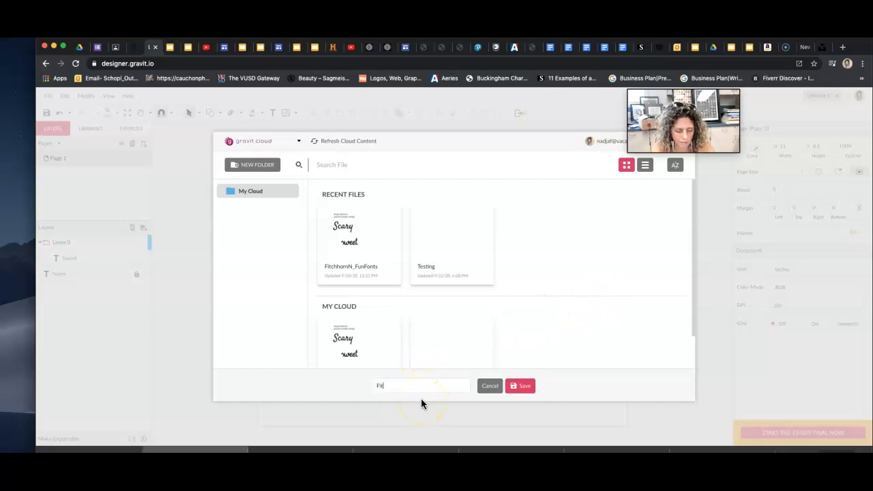
text(chhornN_FunFonts)
click(520, 387)
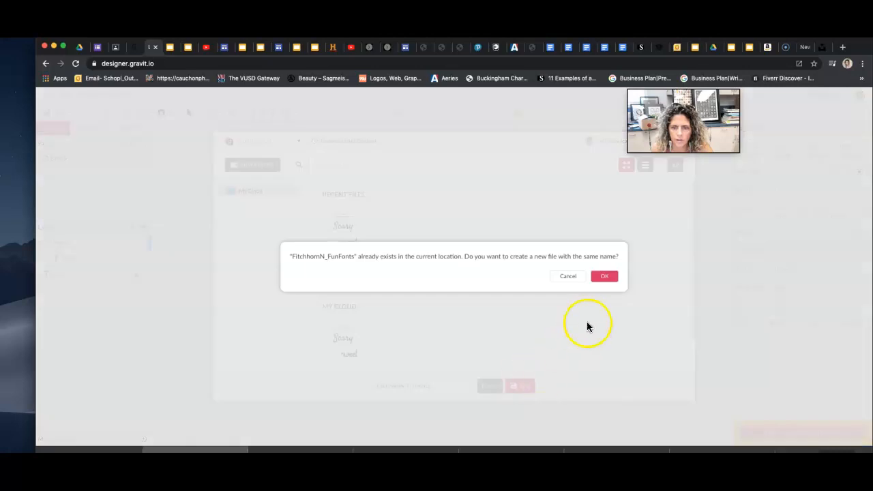
click(603, 276)
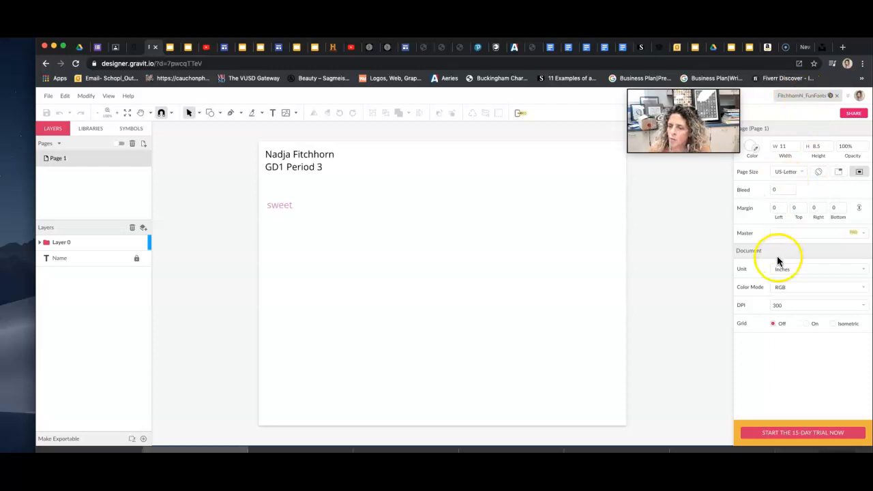
Select the sweet text and change its weight to Open Sans Extra-Bold Italic.
click(271, 207)
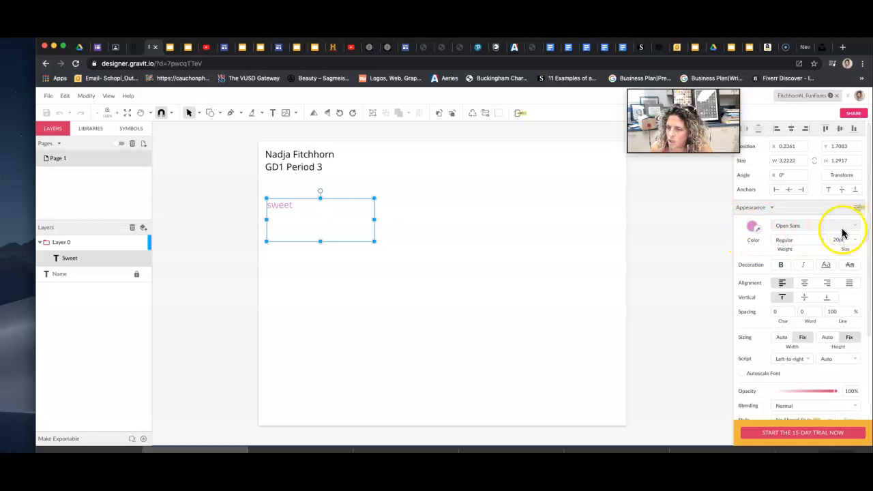
click(824, 241)
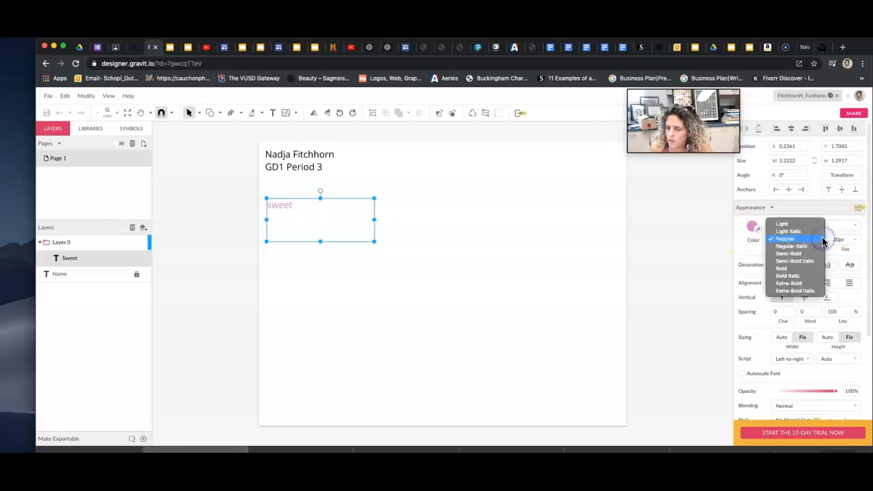
click(785, 269)
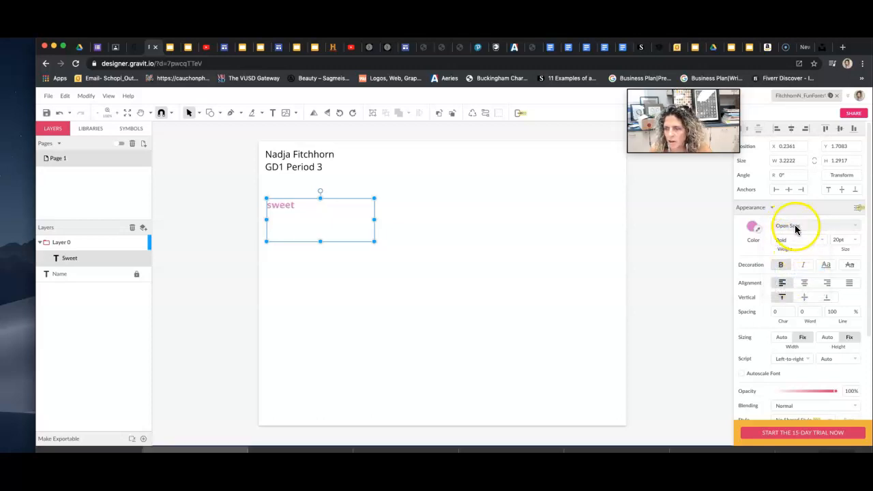
click(823, 241)
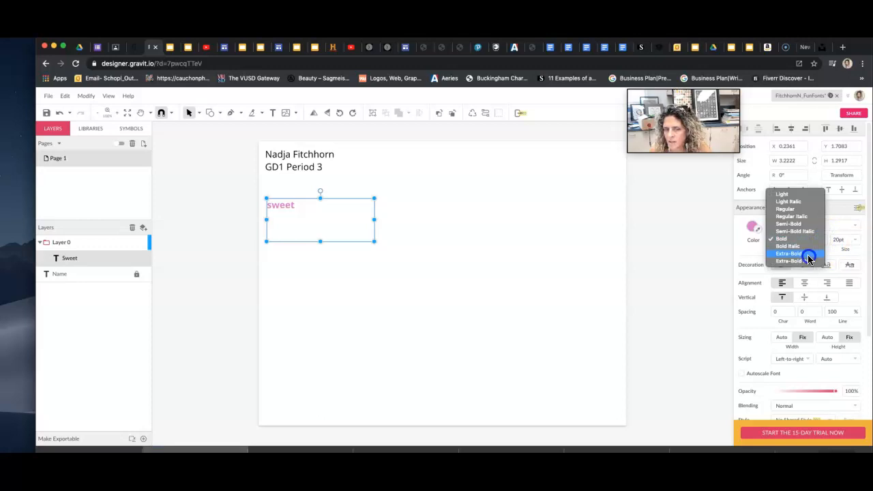
click(808, 254)
click(822, 241)
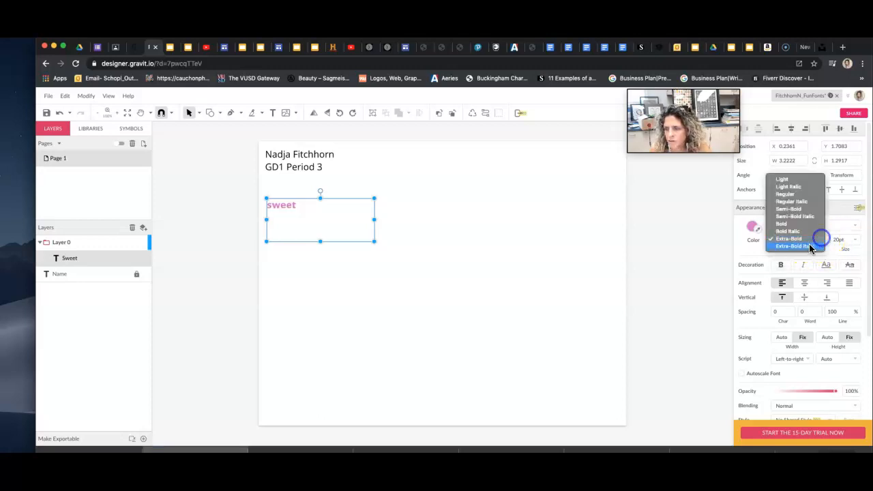
click(809, 247)
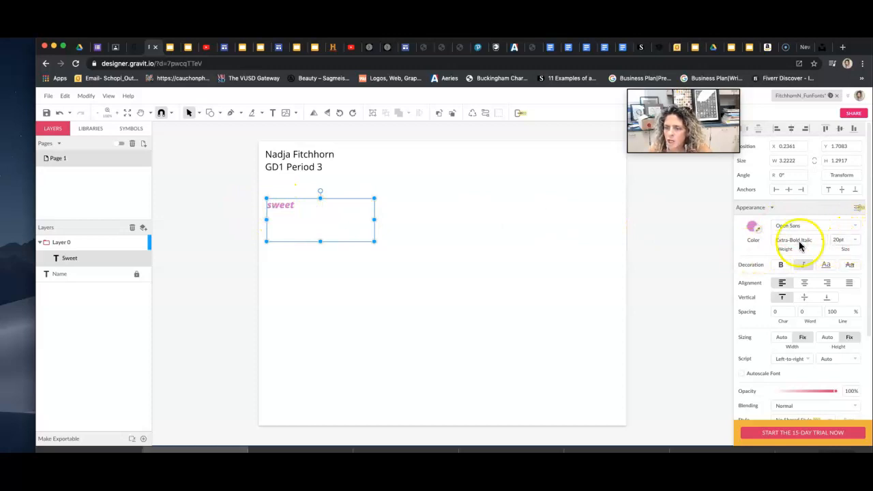
Enlarge the sweet text to 72 pt.
click(853, 239)
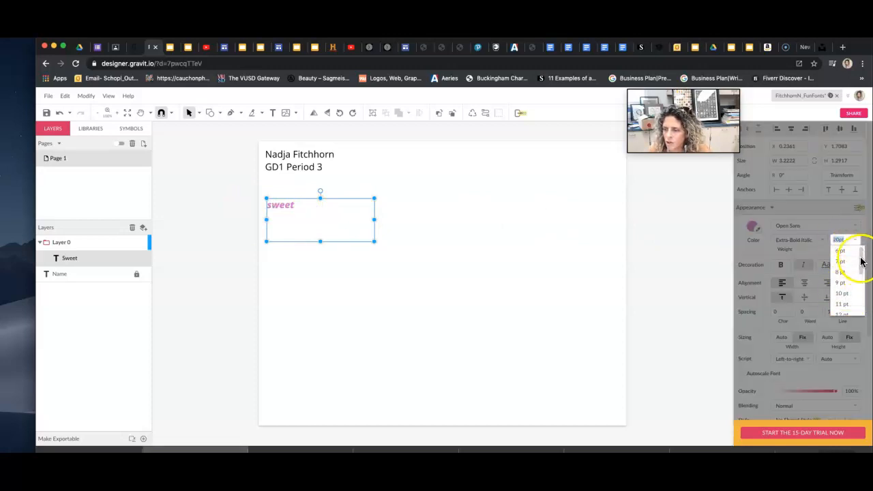
drag(860, 251, 867, 307)
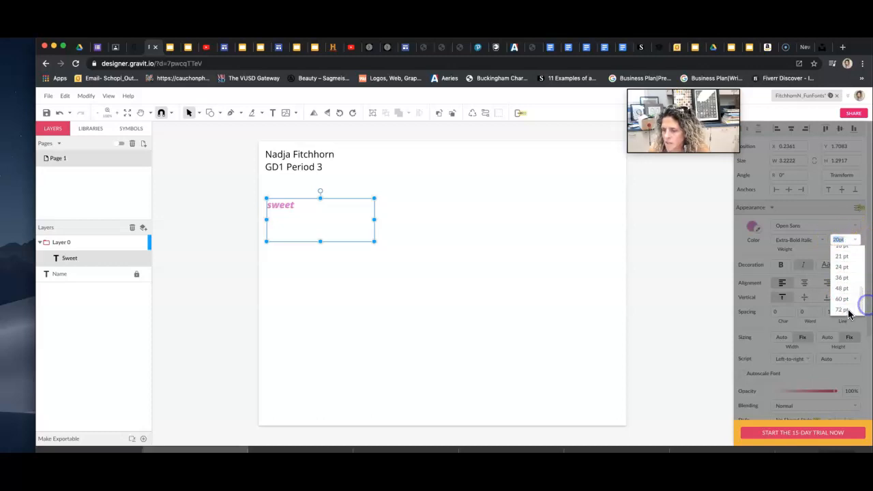
click(846, 310)
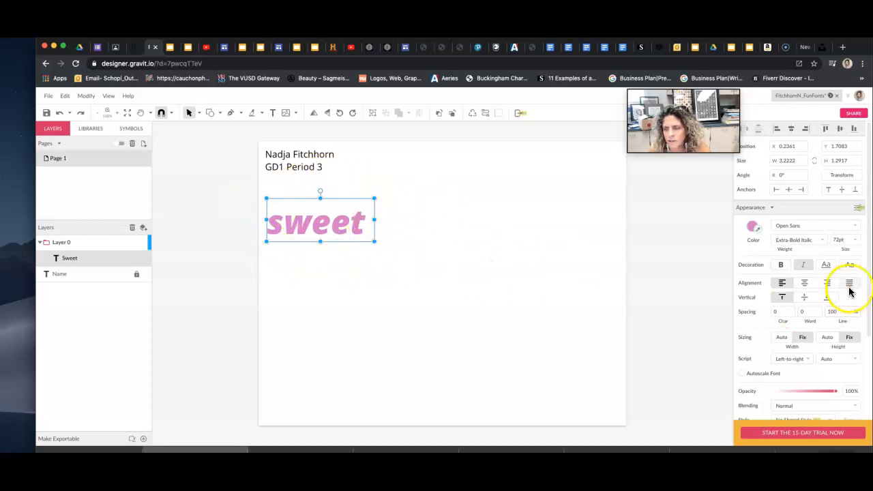
click(842, 239)
click(832, 241)
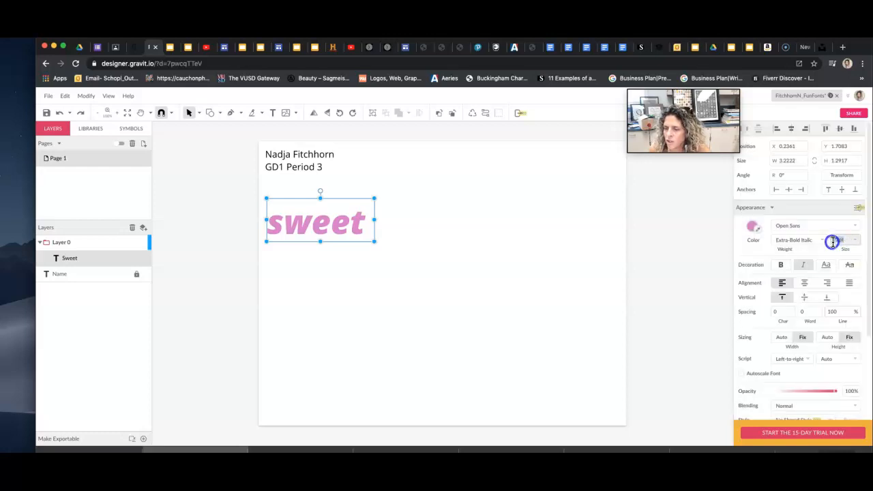
click(832, 241)
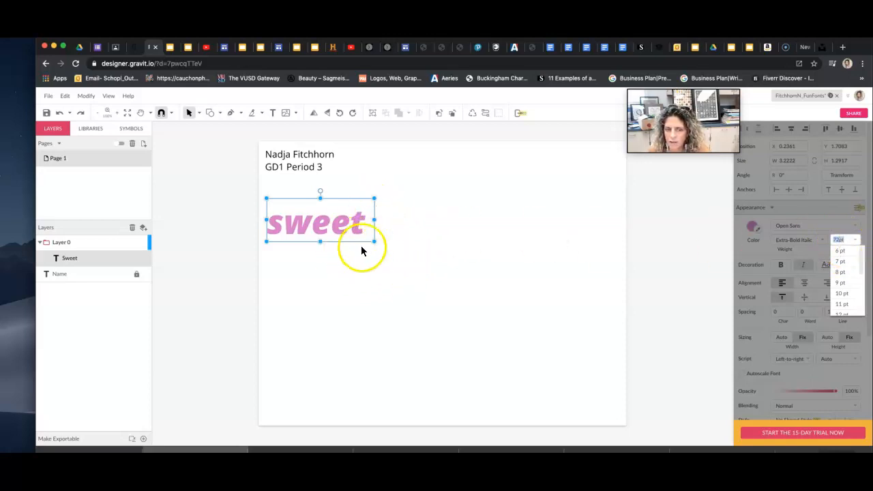
click(863, 238)
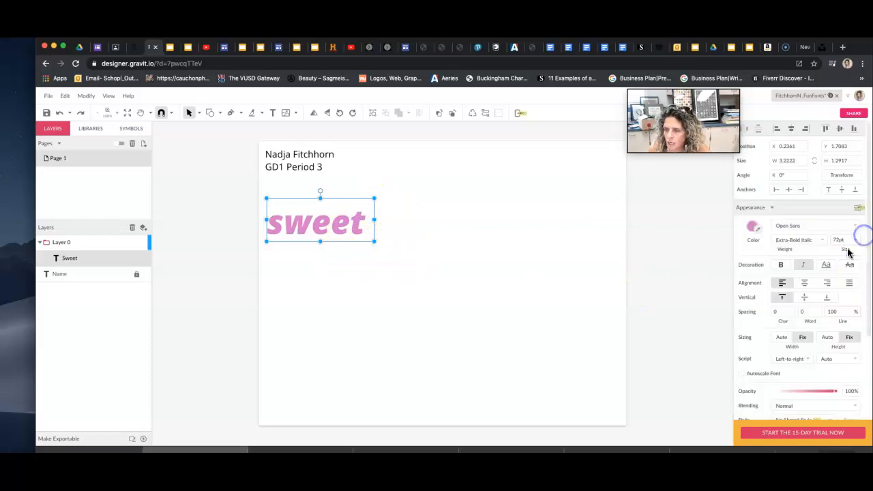
Return sweet to upright Extra-Bold letters with Italic turned off.
click(782, 266)
click(782, 266)
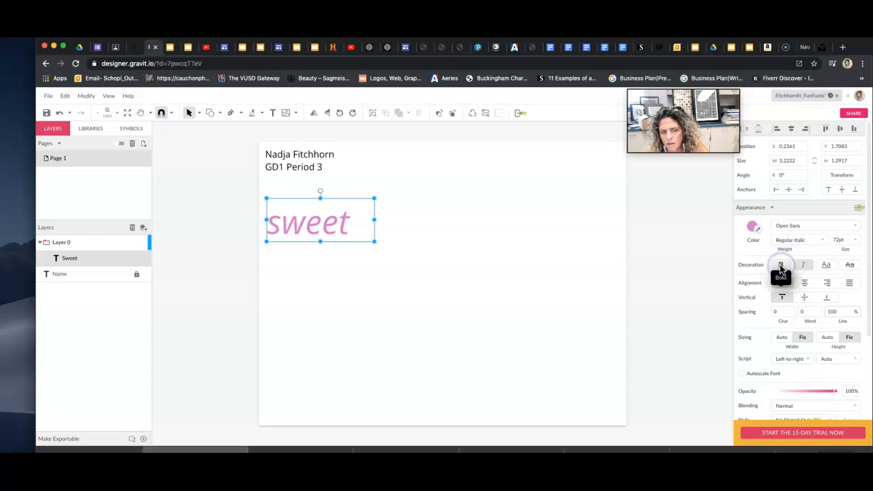
click(782, 266)
click(782, 266)
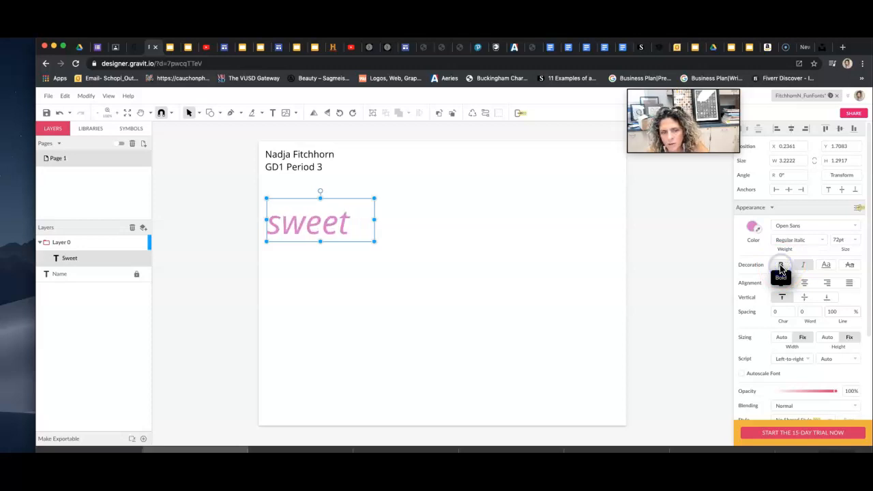
click(781, 266)
click(782, 266)
click(782, 266)
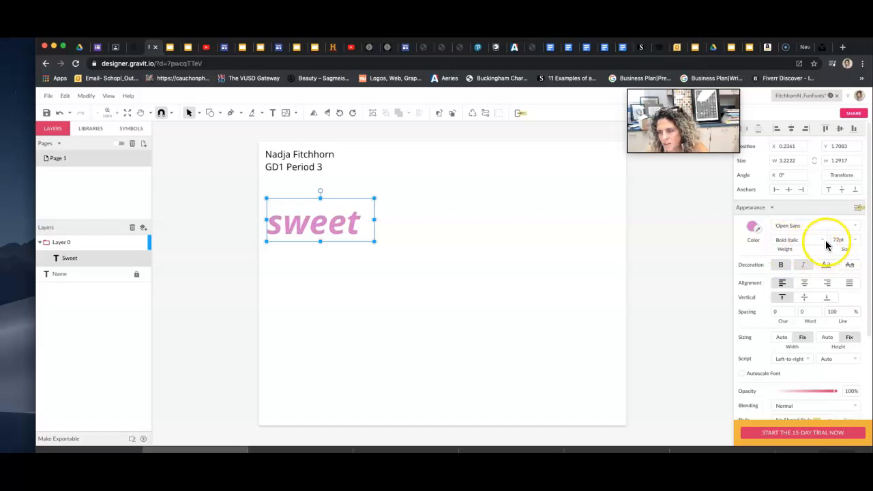
click(806, 244)
click(806, 247)
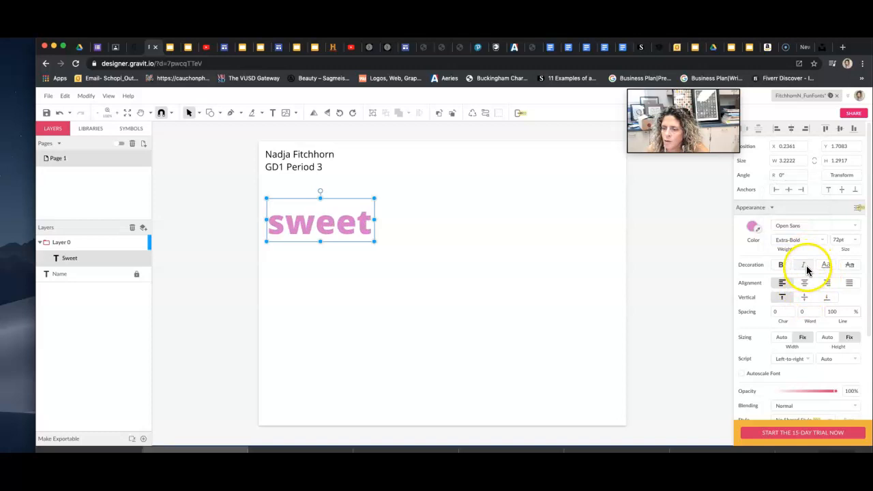
click(804, 266)
click(806, 268)
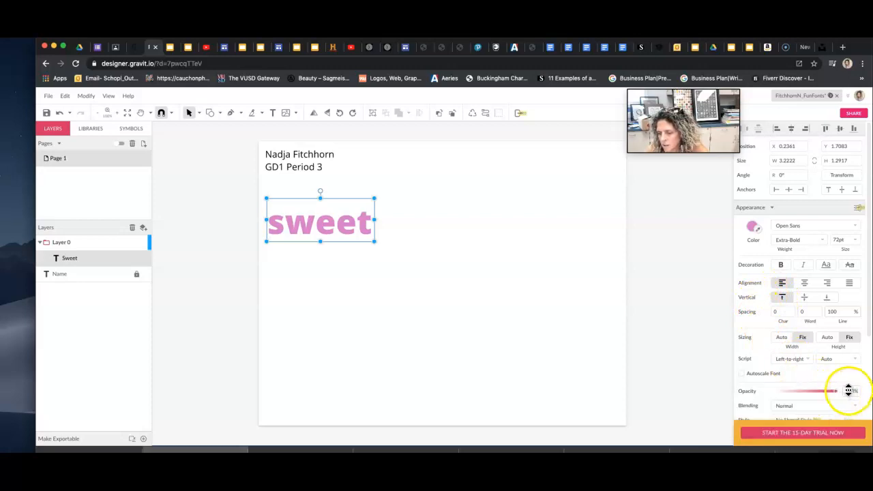
Briefly lower the opacity of sweet, then restore it to full 100%.
drag(836, 395, 781, 394)
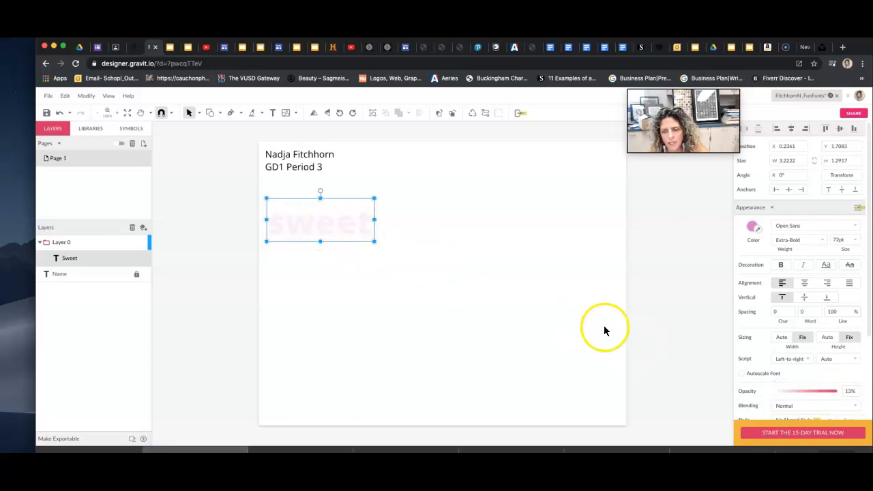
drag(782, 394, 844, 393)
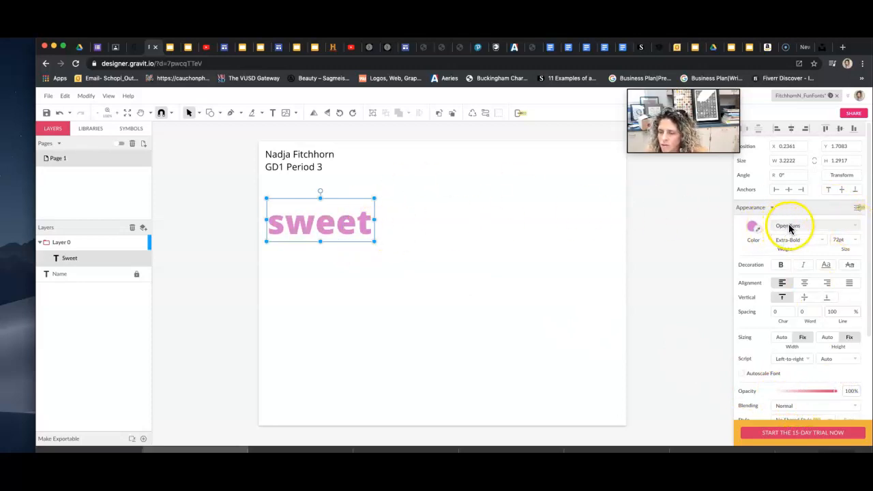
Set sweet in the Homemade Apple script font and enlarge its text box to fit.
click(856, 224)
click(855, 225)
click(856, 225)
click(855, 225)
click(856, 225)
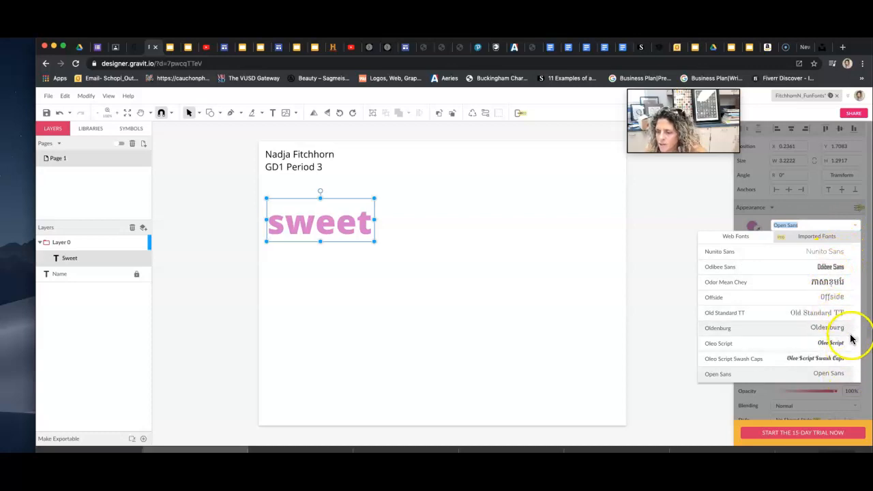
drag(858, 347, 858, 247)
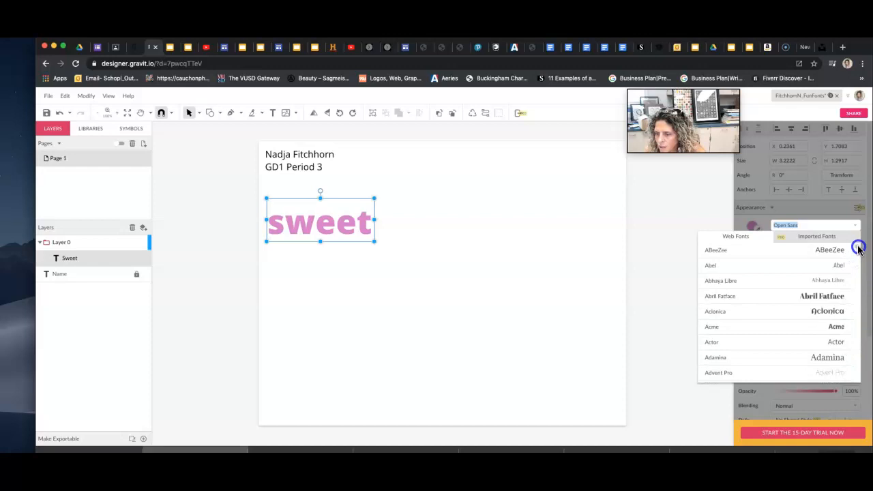
drag(858, 249, 861, 302)
click(816, 265)
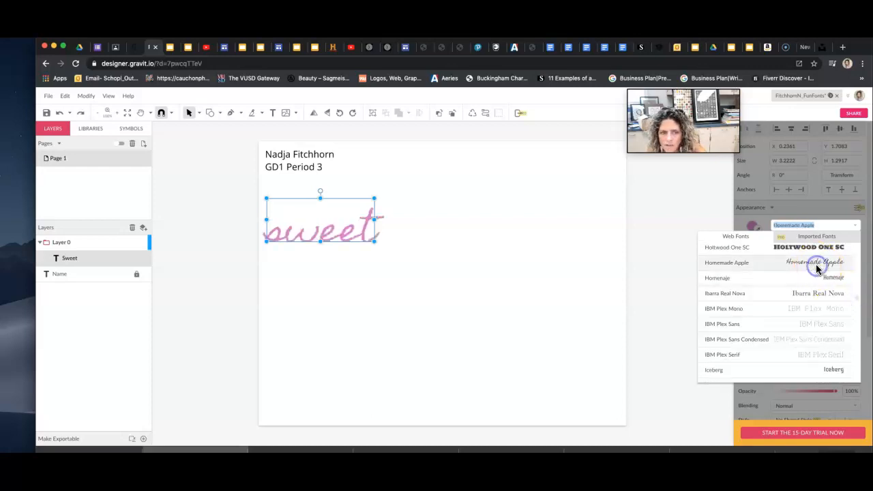
drag(374, 240, 395, 264)
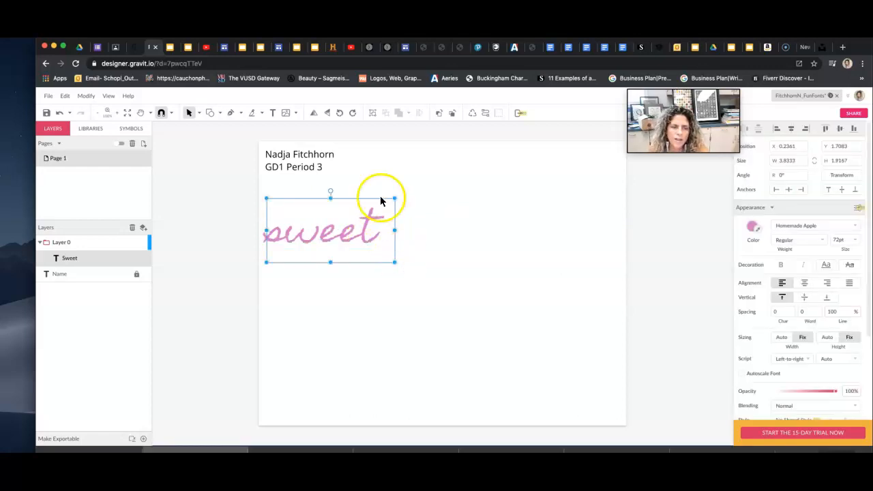
Add a new layer and type the word scary in a text box right of sweet.
click(144, 227)
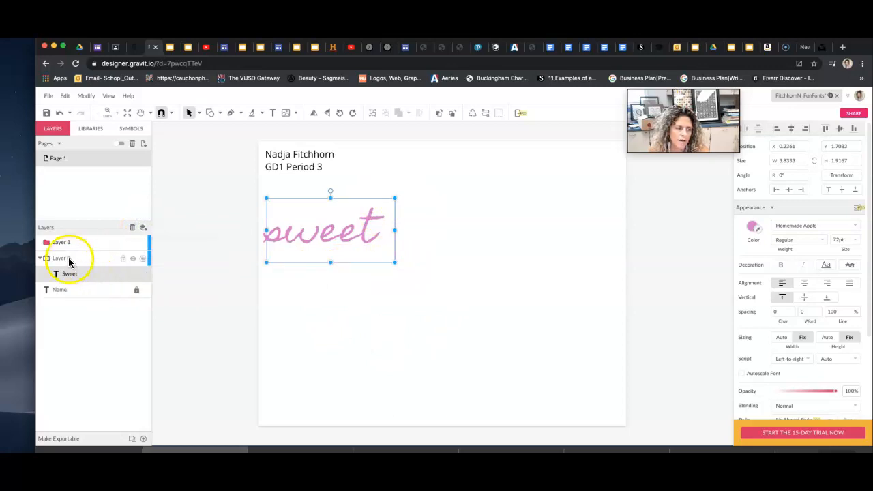
click(68, 258)
click(272, 113)
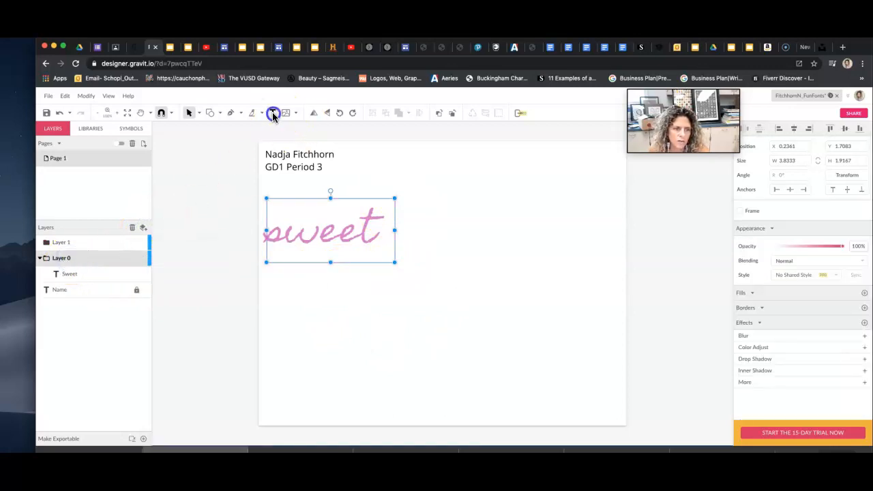
drag(421, 199, 579, 269)
text(scary)
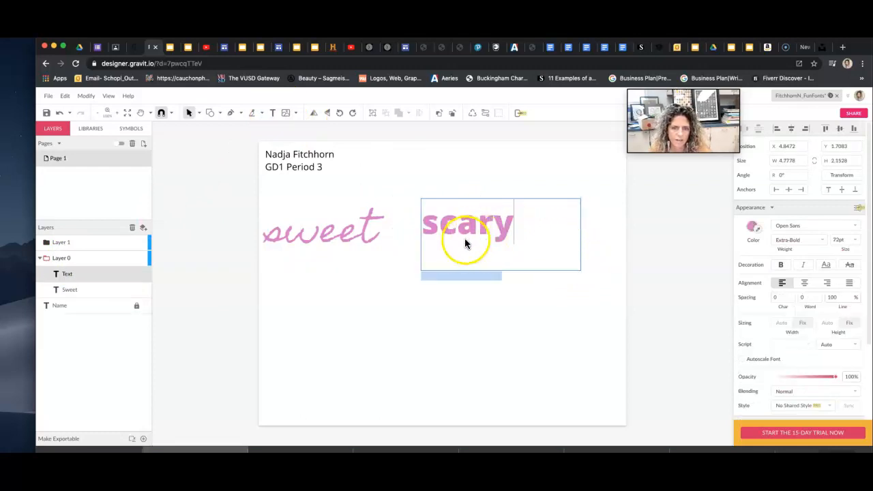
Rename Layer 0 to scary and nudge sweet slightly right and down.
double_click(68, 258)
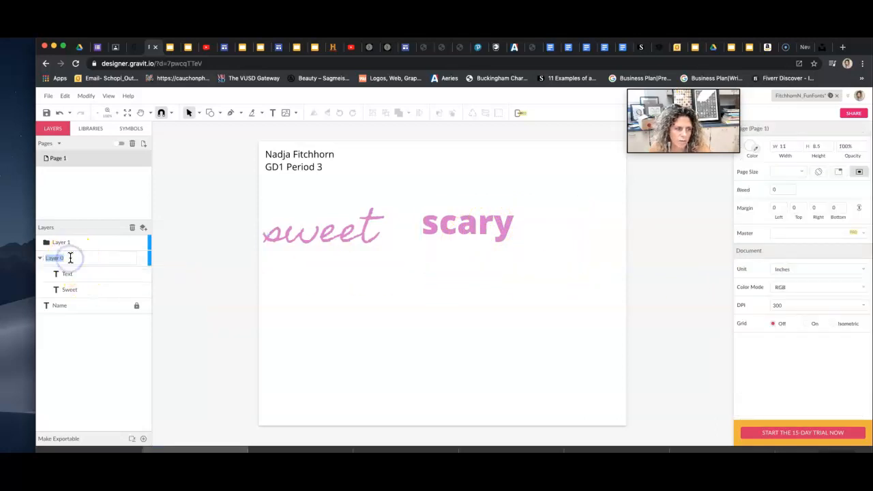
click(397, 262)
click(446, 215)
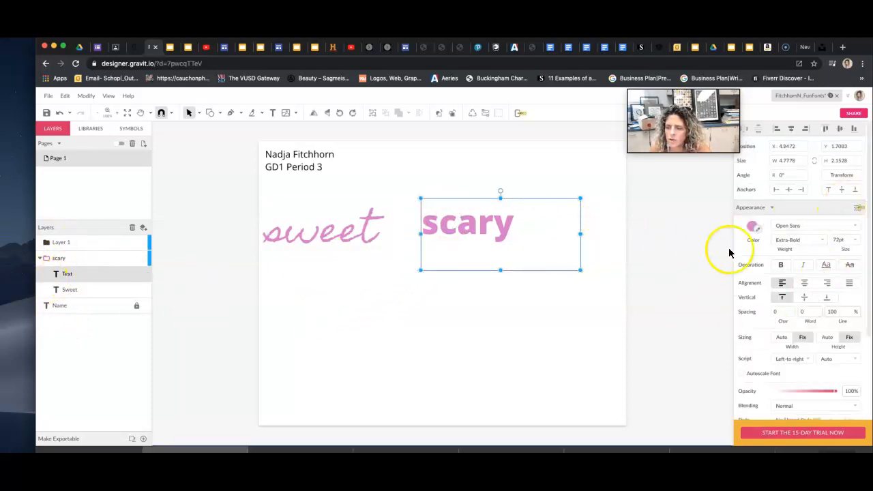
click(354, 237)
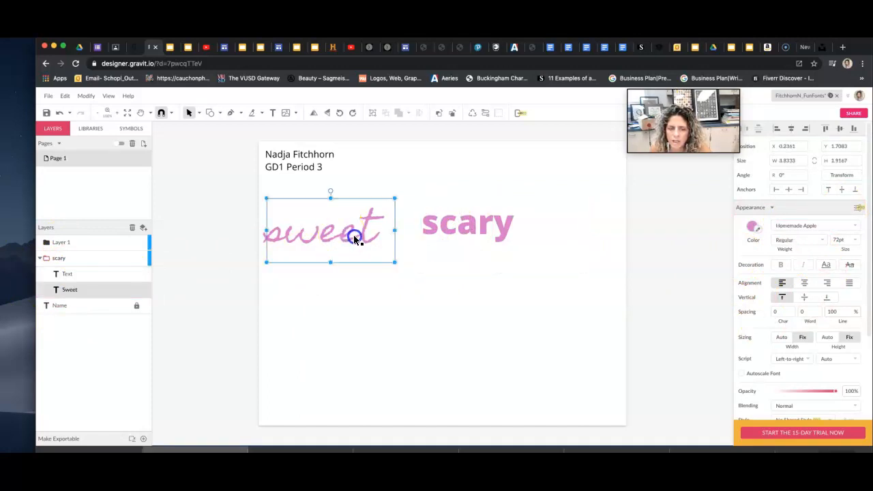
drag(354, 238, 366, 243)
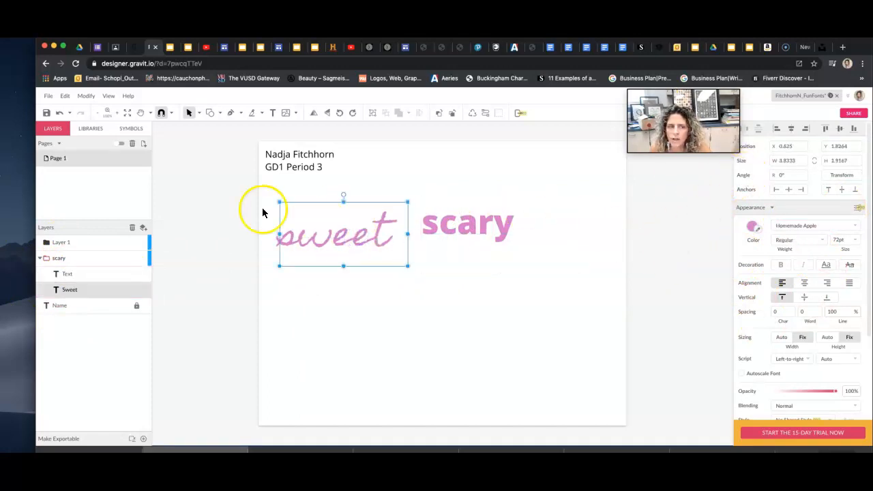
Export the page as a 150 dpi PDF document, then switch browser tabs.
click(48, 99)
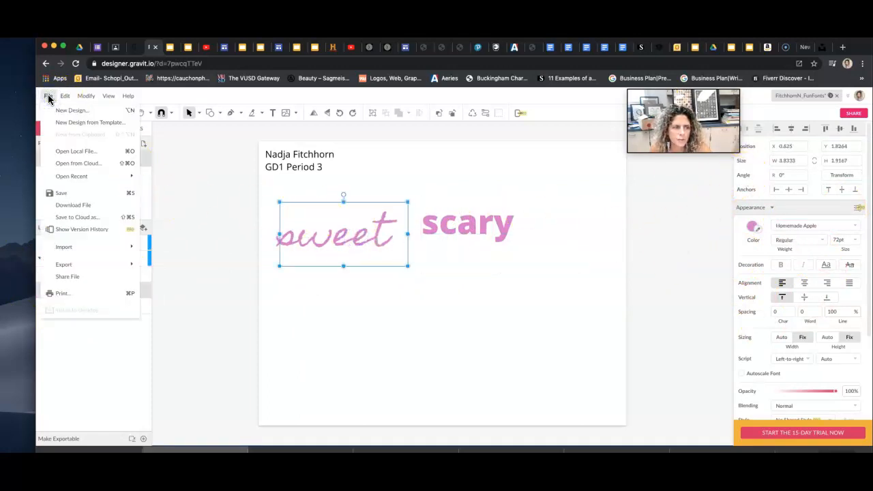
mouse_move(82, 264)
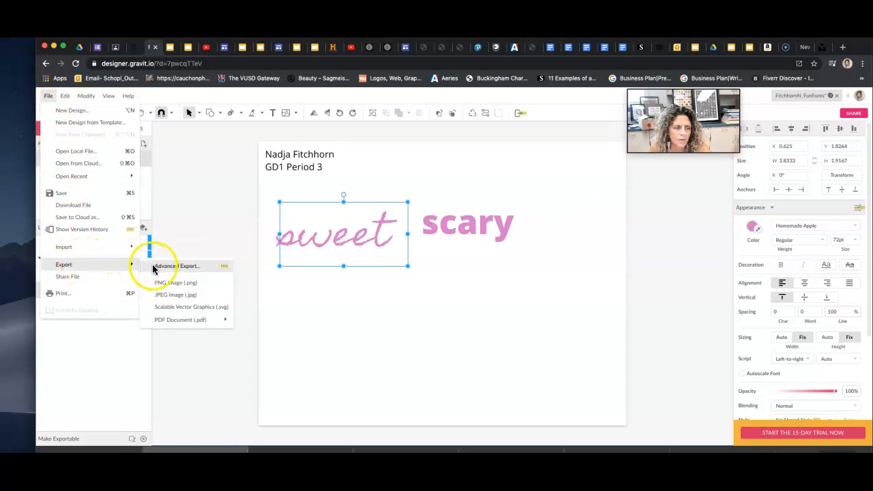
mouse_move(168, 320)
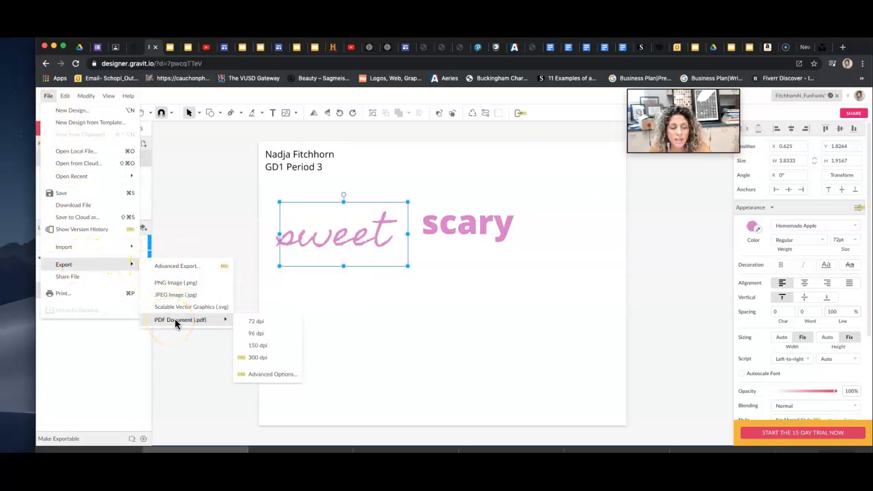
click(253, 346)
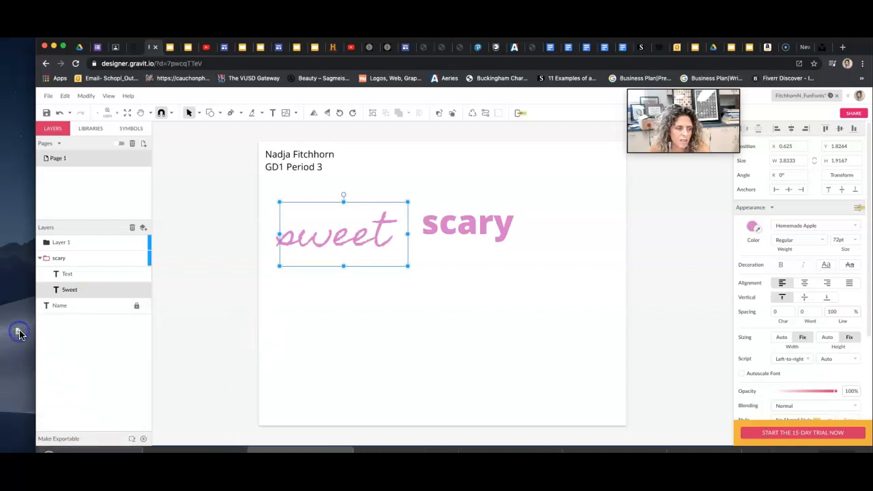
click(81, 48)
click(82, 47)
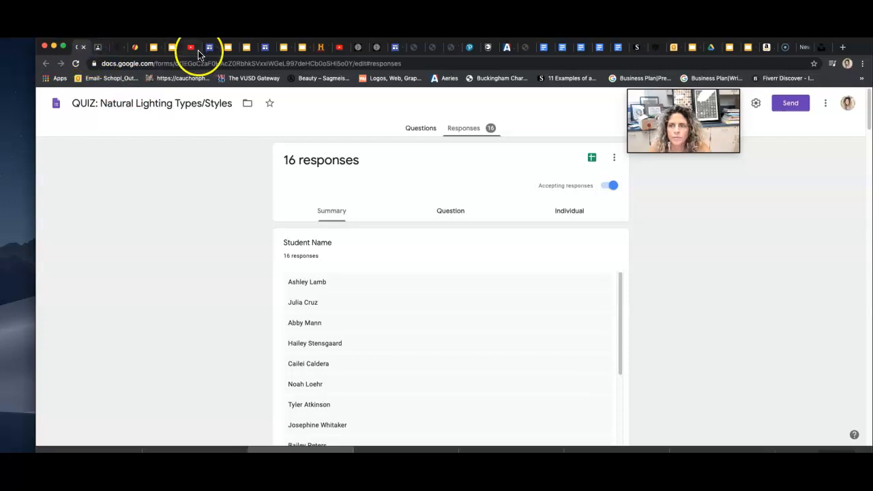
Search Drive for the student's GraphicDesign folder and upload the exported FunFonts PDF into it.
click(711, 52)
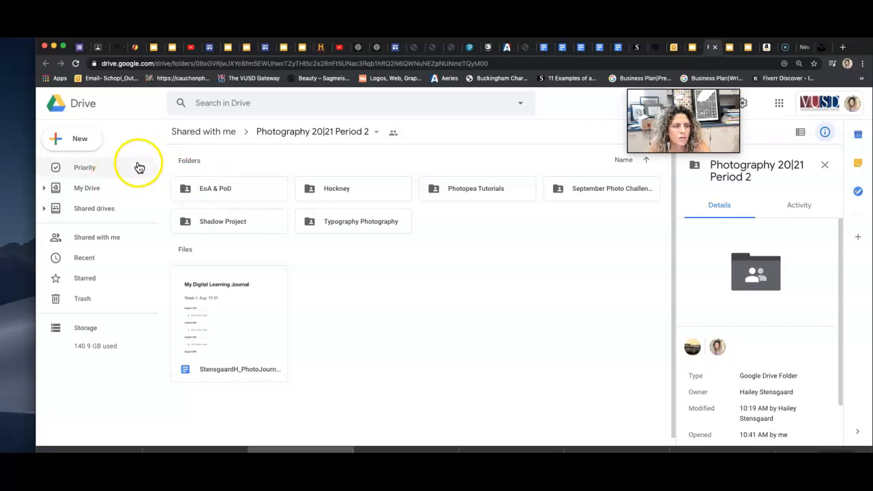
click(229, 104)
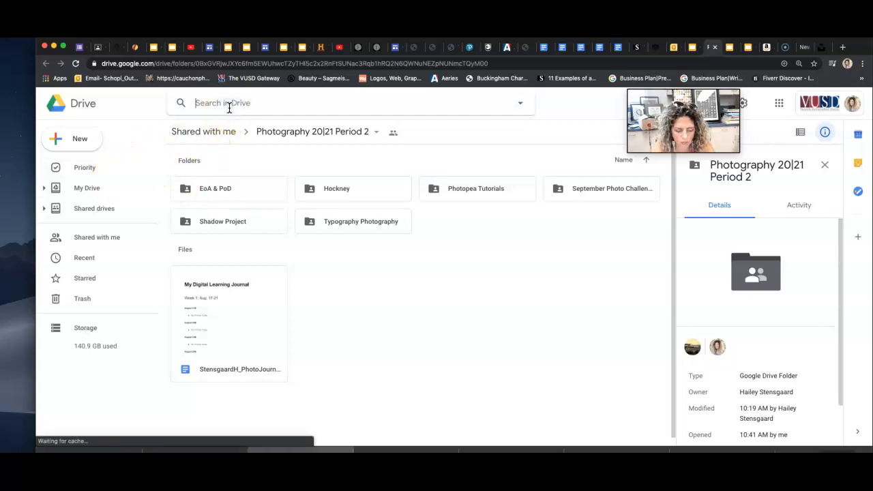
text(wake.)
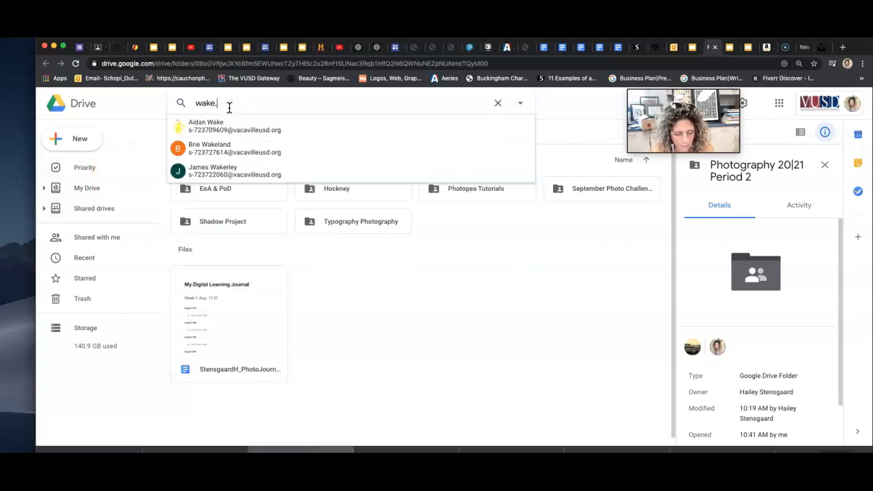
text(A)
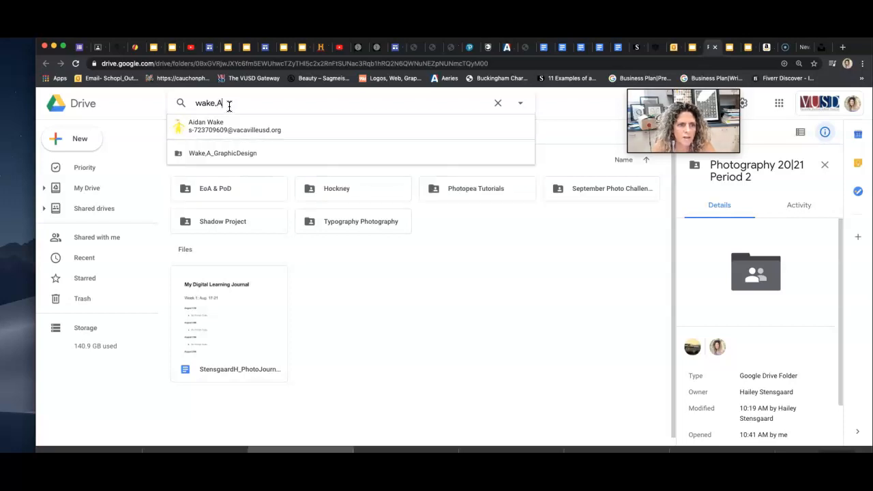
click(214, 157)
drag(36, 234, 76, 237)
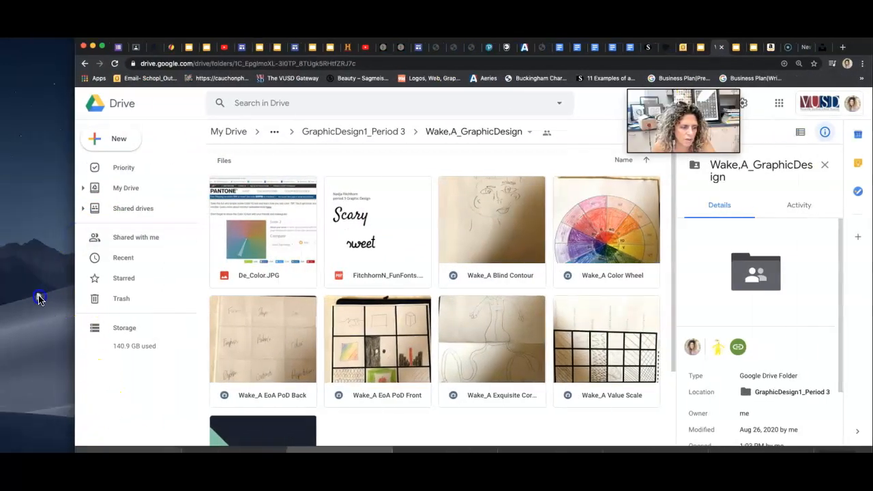
drag(58, 277, 335, 262)
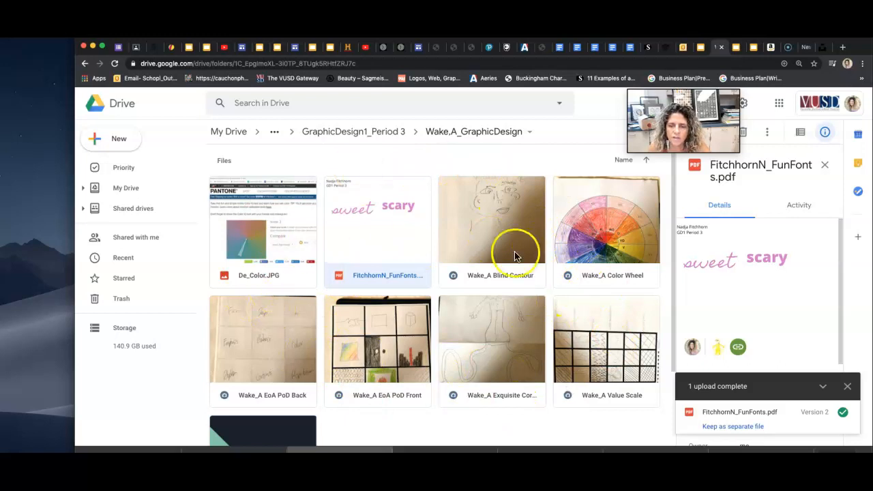
mouse_move(700, 154)
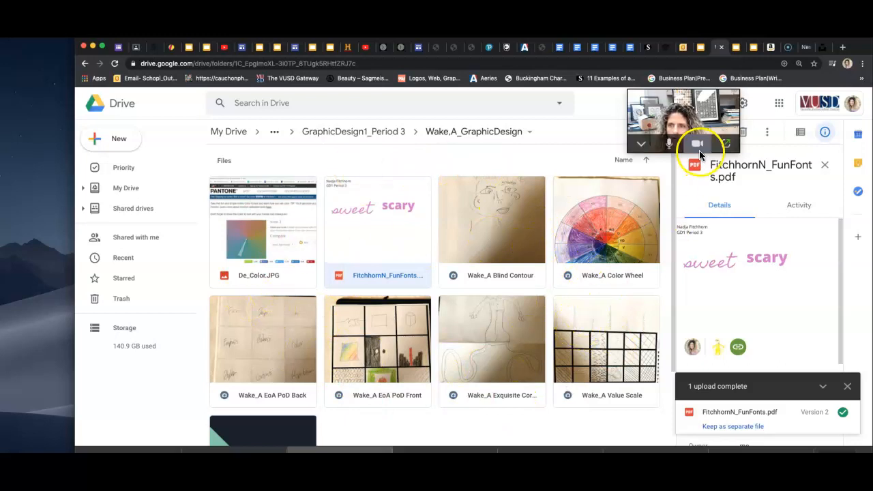